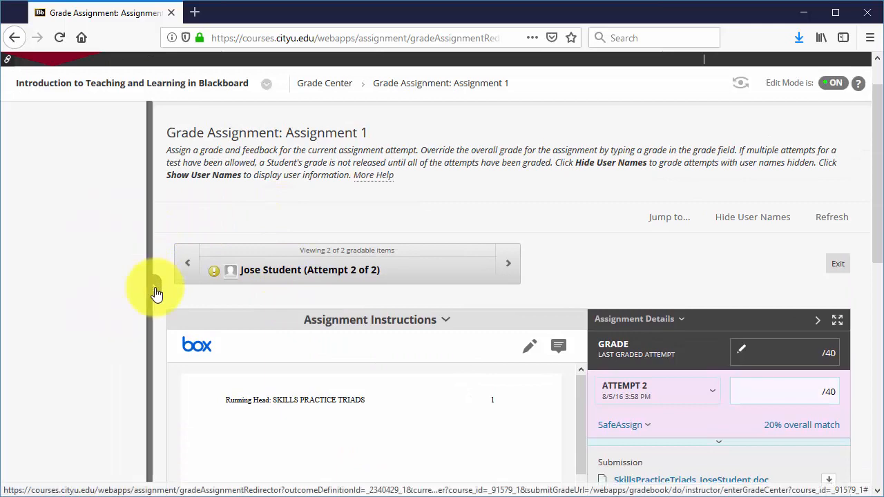
Expand the SafeAssign section for Attempt 2 and open its originality report
scroll(528, 232, down, 5)
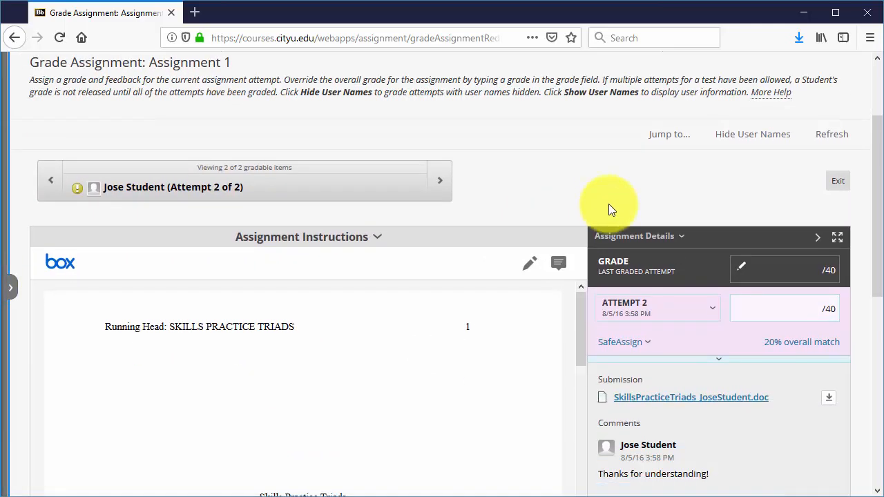
scroll(545, 287, down, 4)
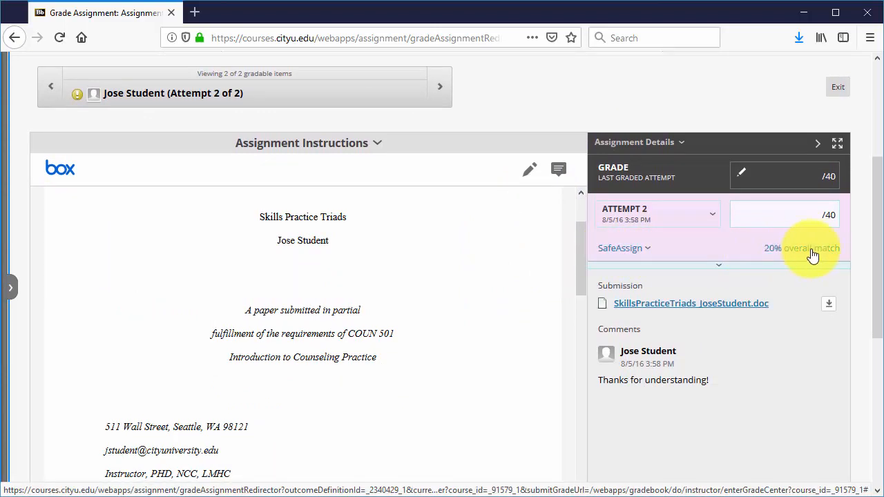
click(621, 248)
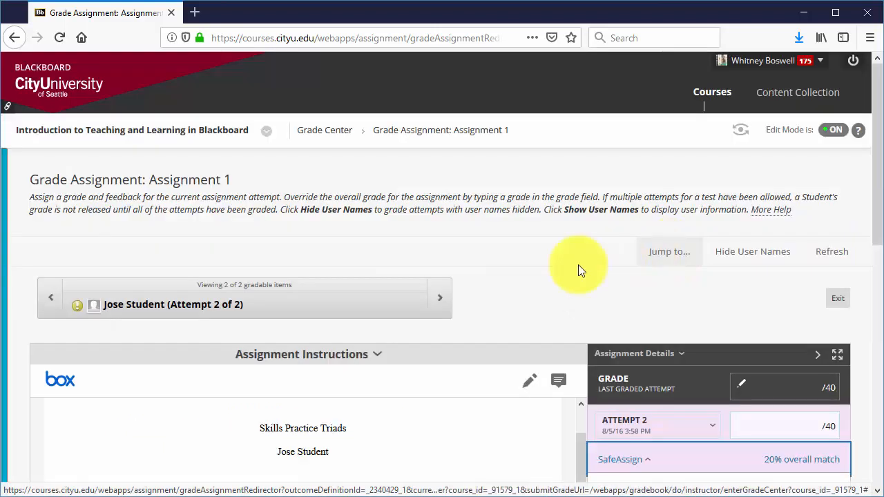
scroll(656, 317, down, 1)
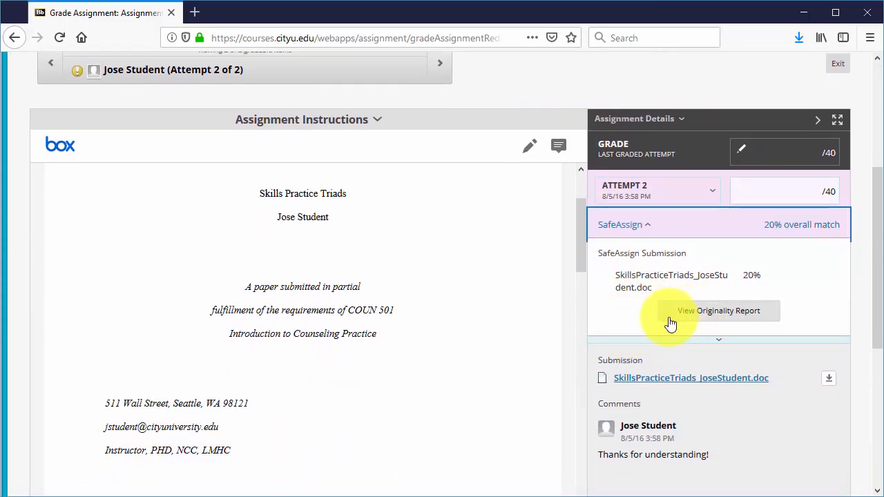
click(692, 316)
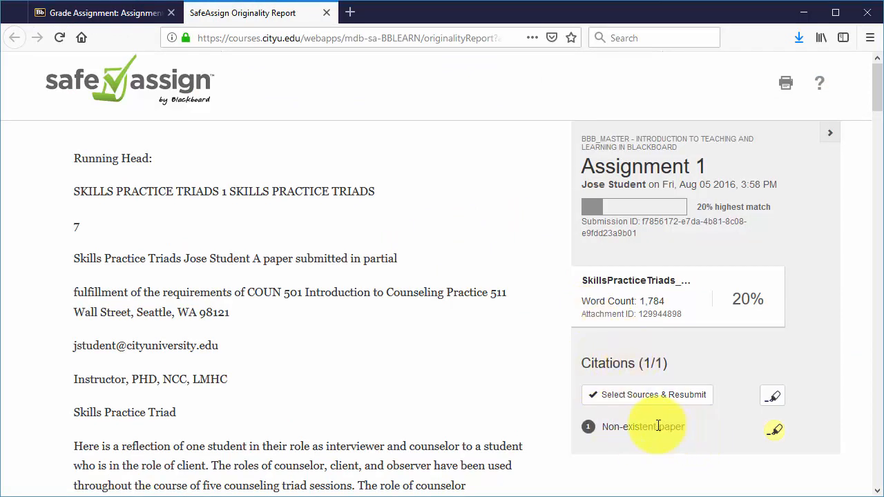
Scroll through the originality report and inspect the suspected entry for the highlighted matching passage, then close it
scroll(244, 266, down, 3)
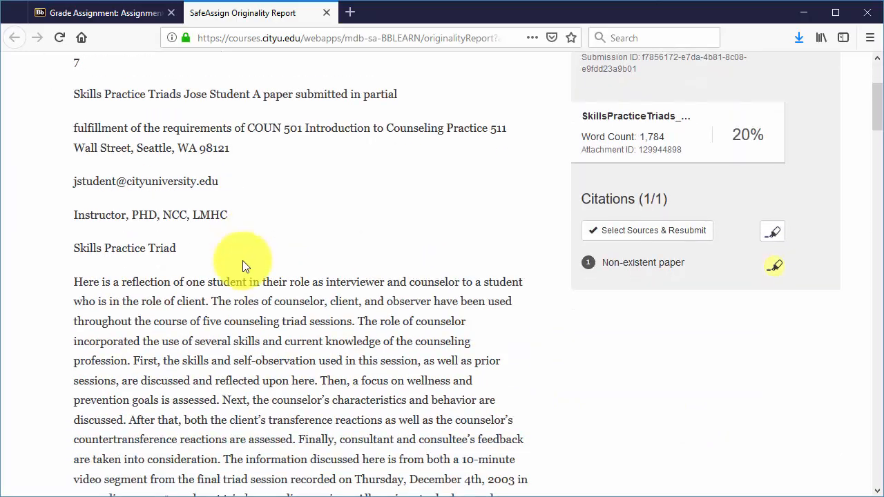
scroll(243, 266, down, 20)
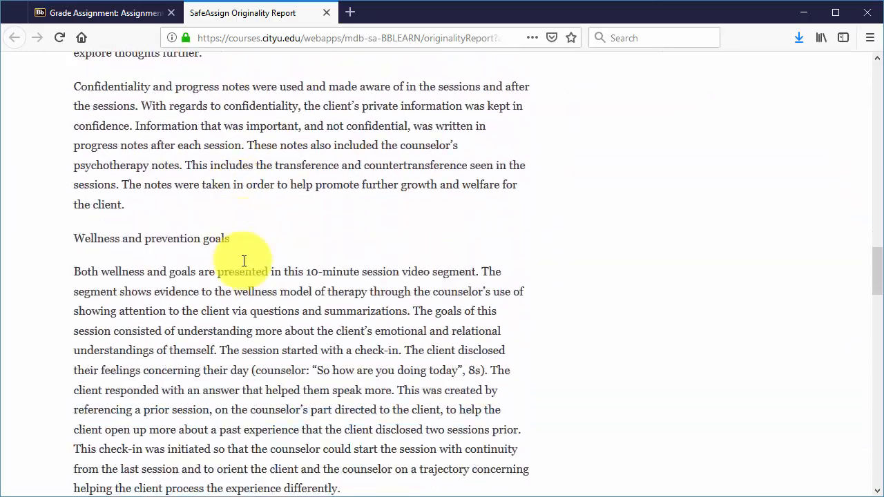
scroll(243, 261, down, 20)
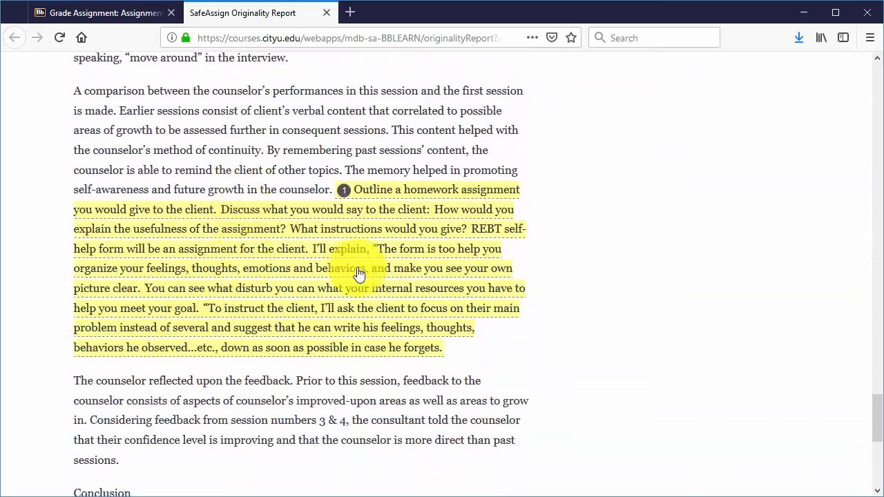
click(403, 190)
drag(362, 279, 406, 297)
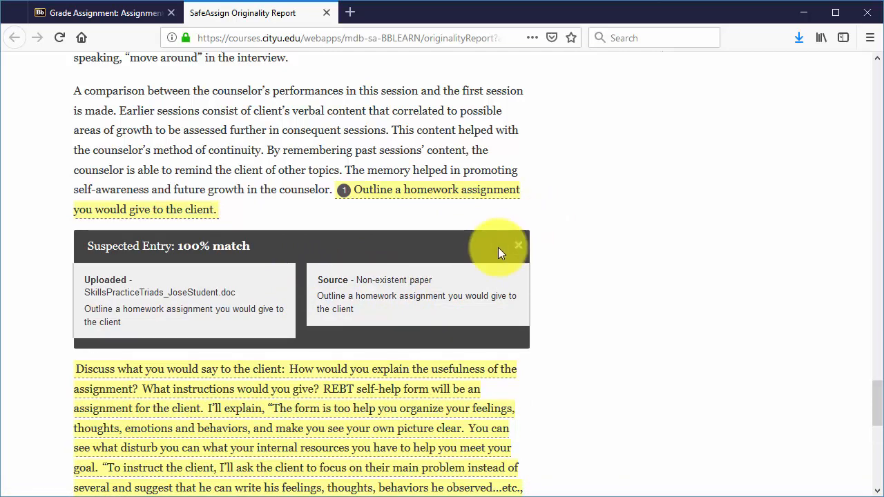
click(518, 246)
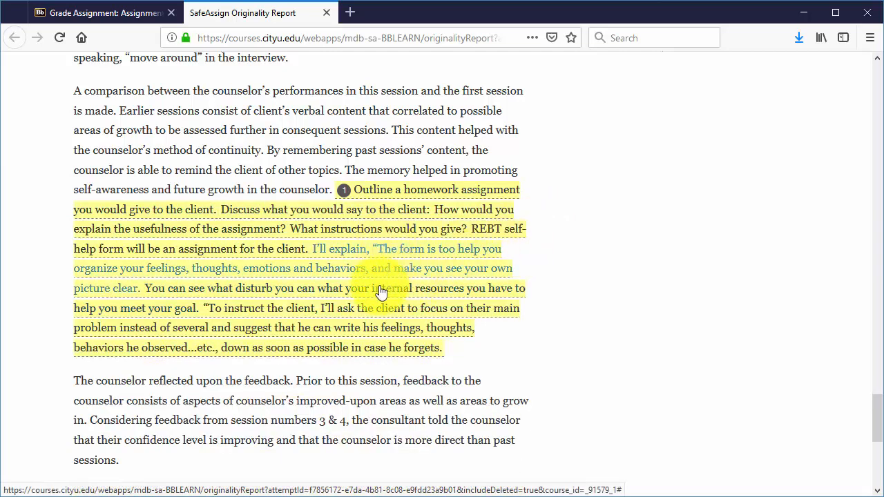
Review the rest of the report's highlighted matches and references, then close the report tab
scroll(386, 295, down, 3)
scroll(386, 295, down, 2)
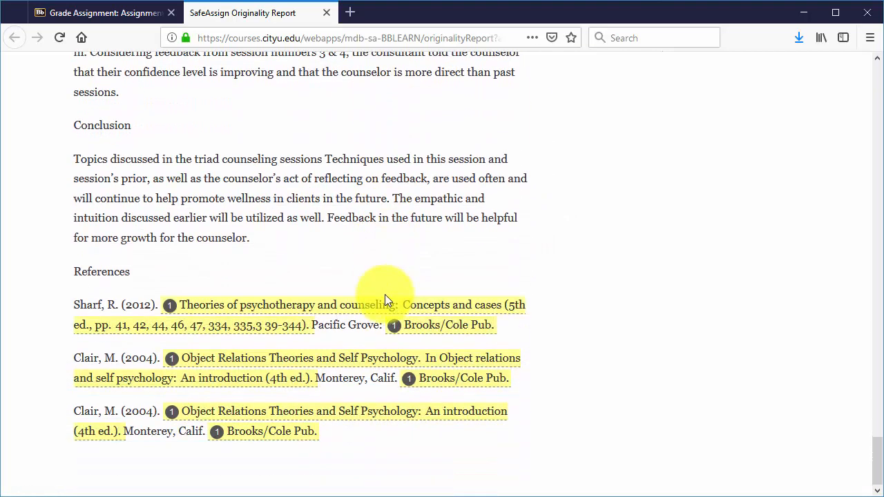
scroll(359, 366, up, 8)
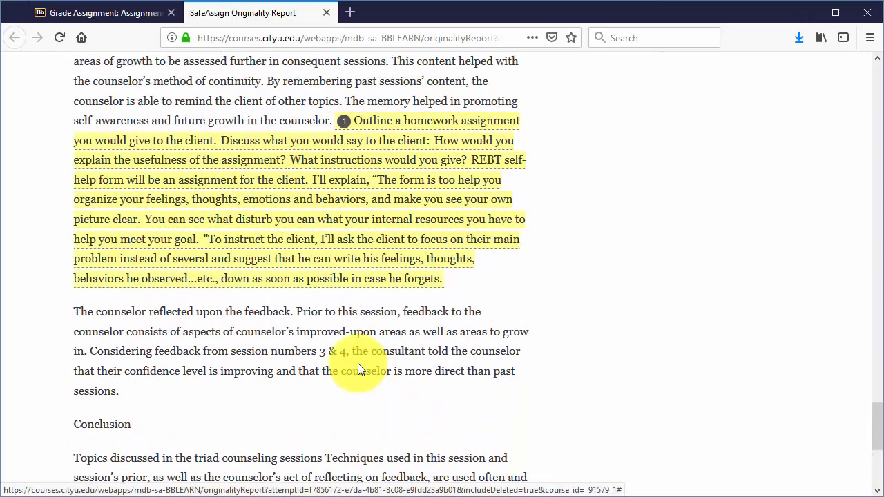
scroll(377, 311, down, 2)
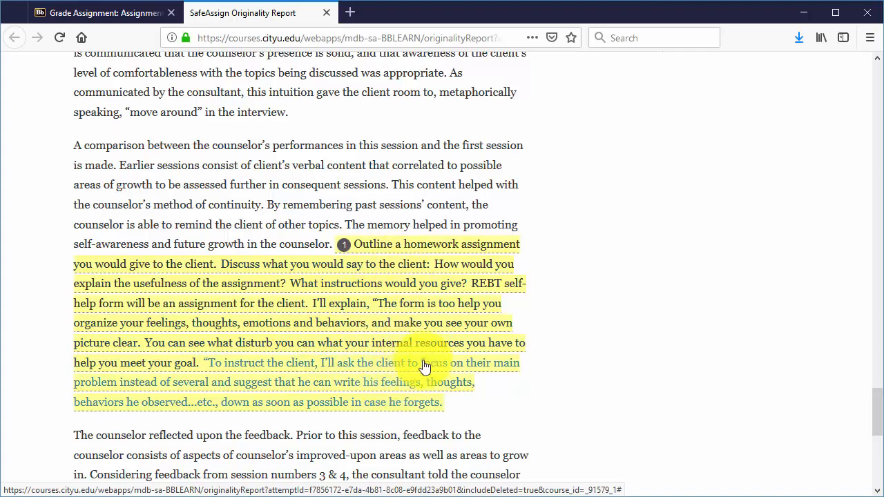
scroll(425, 386, up, 6)
scroll(435, 348, up, 20)
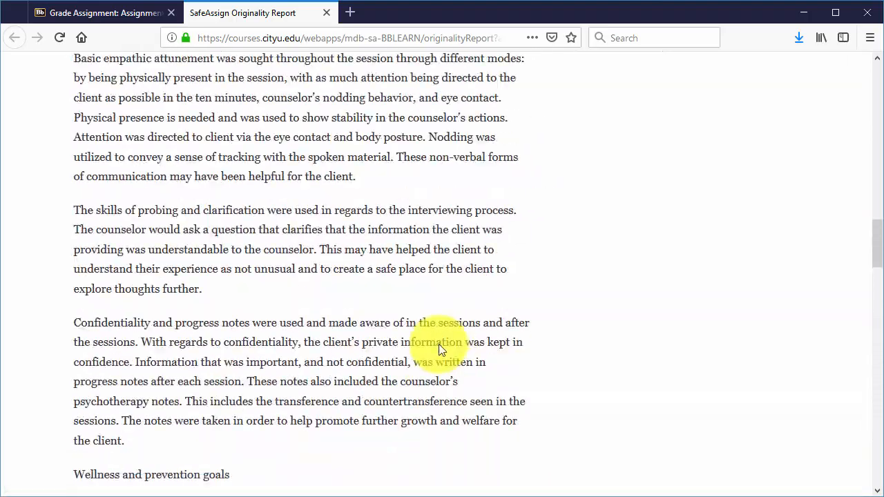
scroll(441, 343, up, 5)
key(ctrl+w)
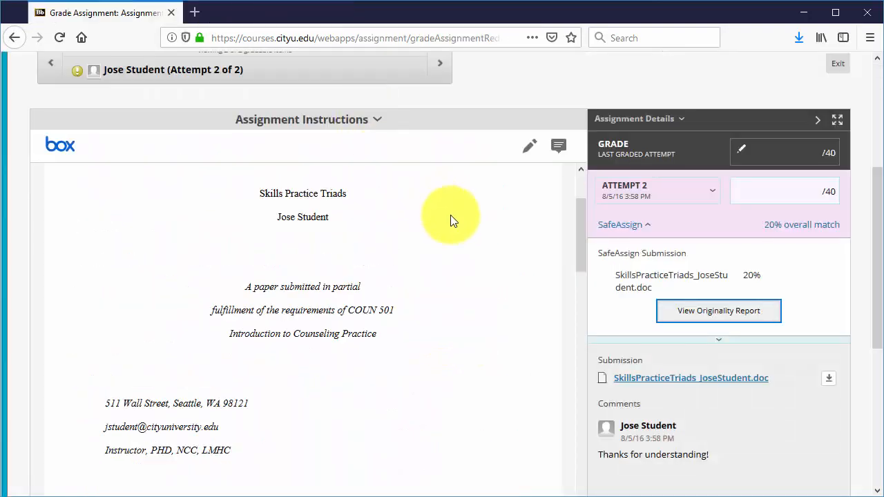
Collapse the SafeAssign section and scroll through the submitted paper in the document viewer
click(650, 226)
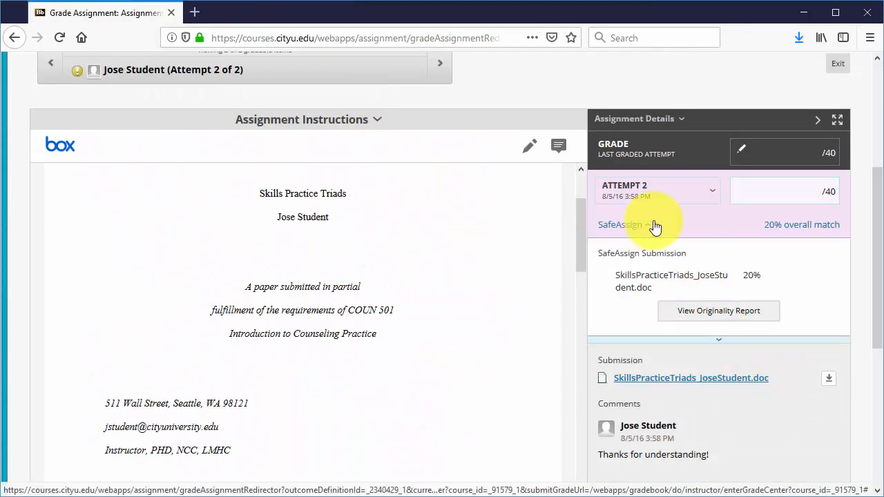
scroll(445, 337, down, 10)
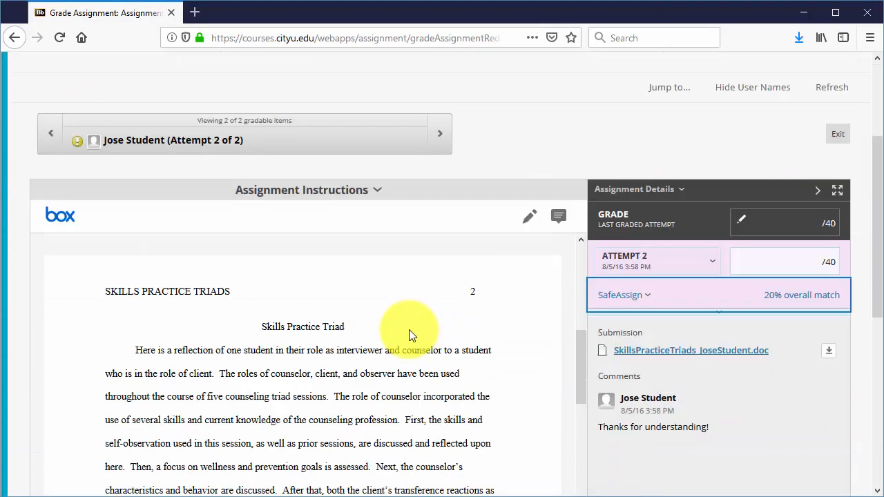
scroll(332, 364, down, 10)
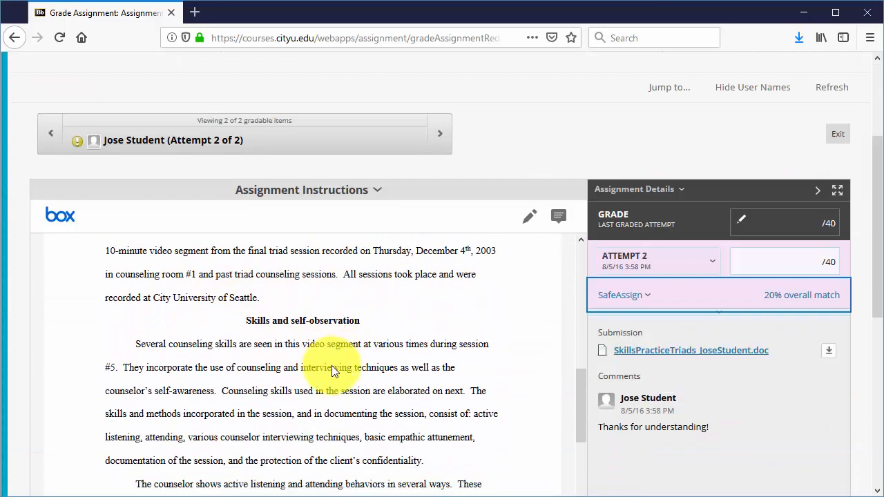
scroll(334, 362, down, 10)
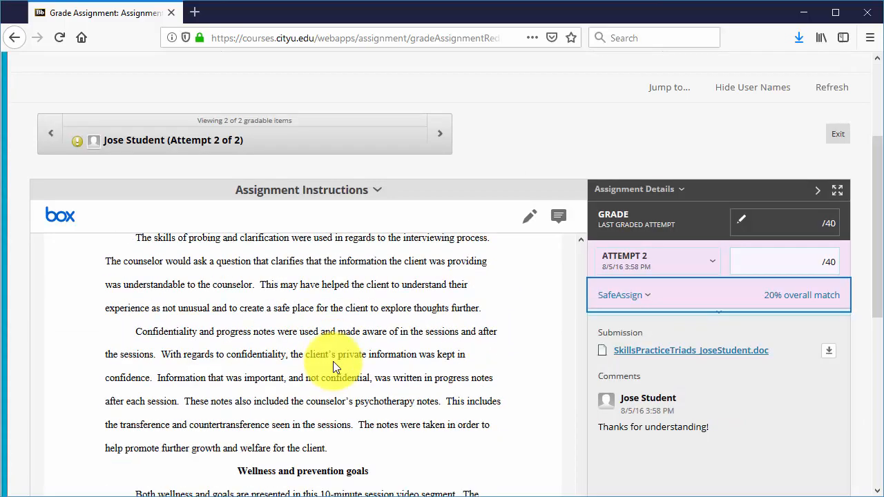
scroll(328, 344, up, 15)
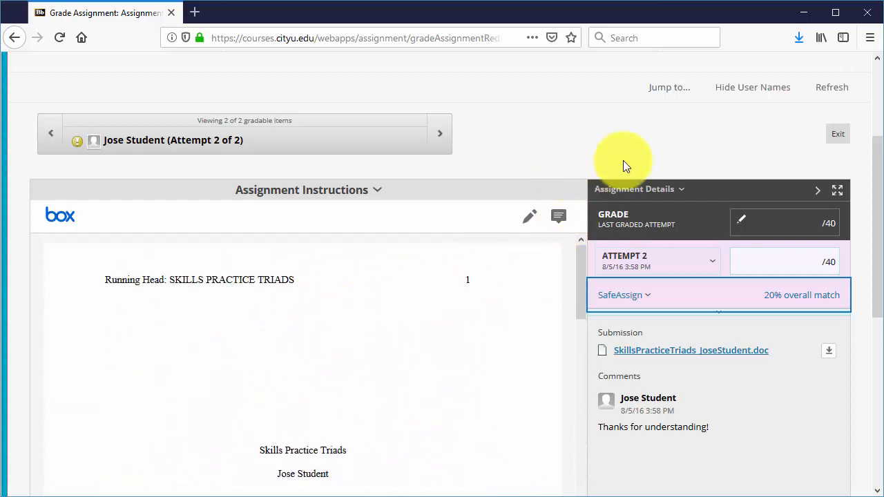
scroll(623, 161, down, 3)
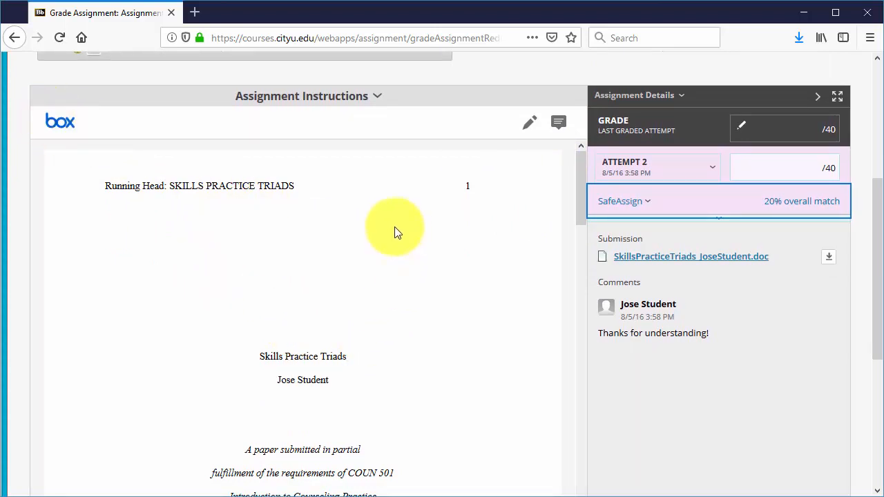
scroll(355, 329, down, 3)
scroll(358, 308, down, 12)
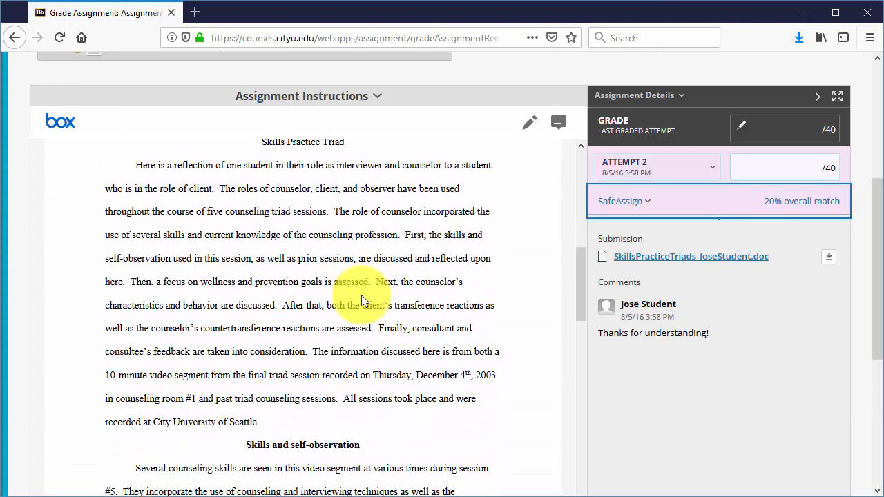
scroll(336, 272, up, 1)
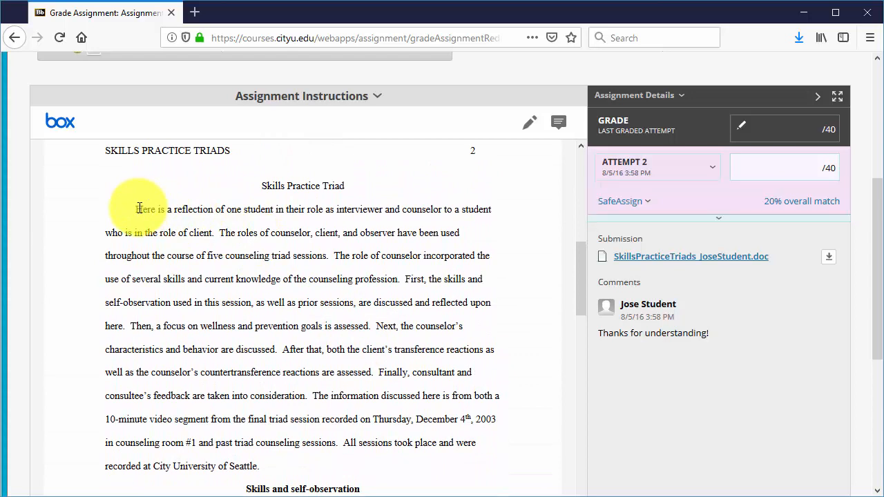
Highlight the first sentence of the Skills Practice Triad paragraph and post the comment "Feedback specific." on it
drag(160, 209, 318, 212)
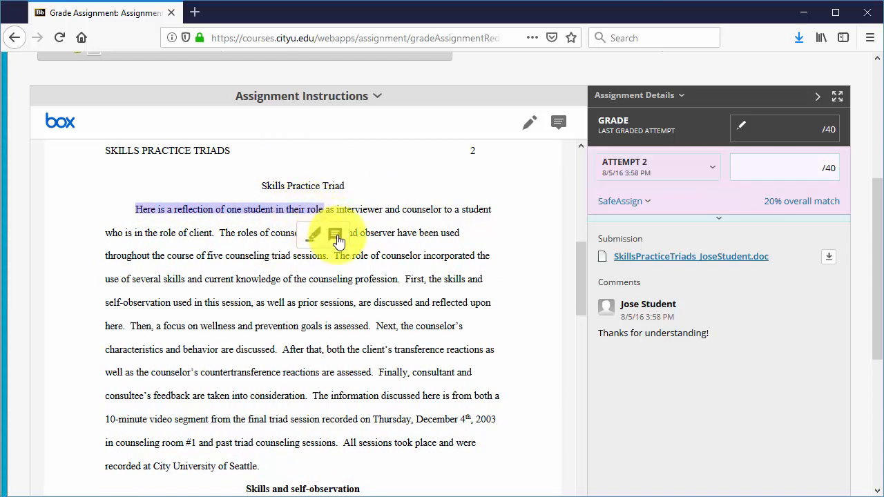
click(335, 235)
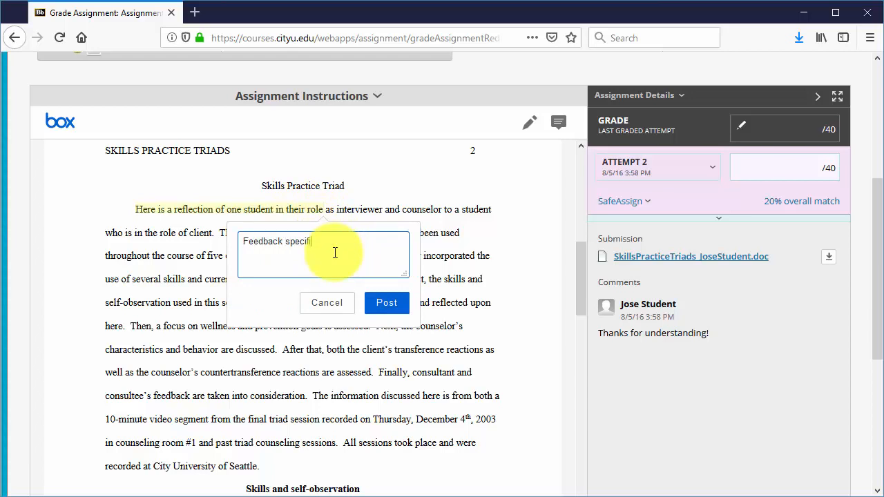
click(386, 303)
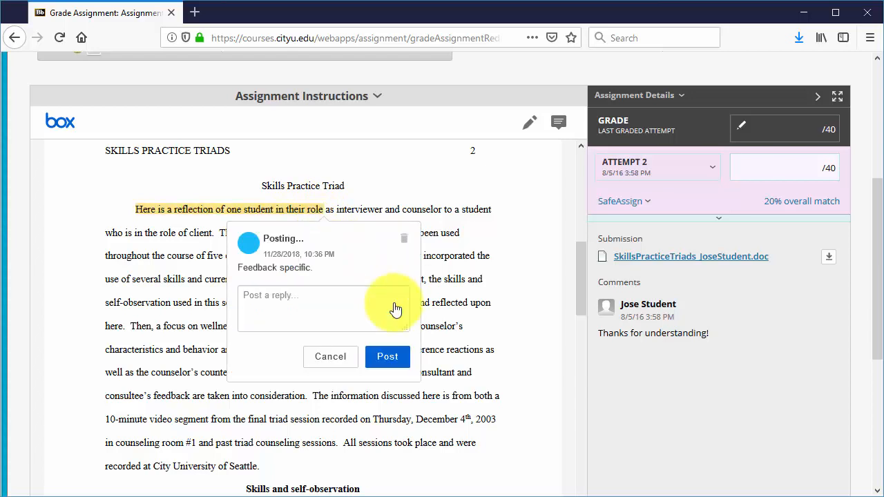
click(344, 361)
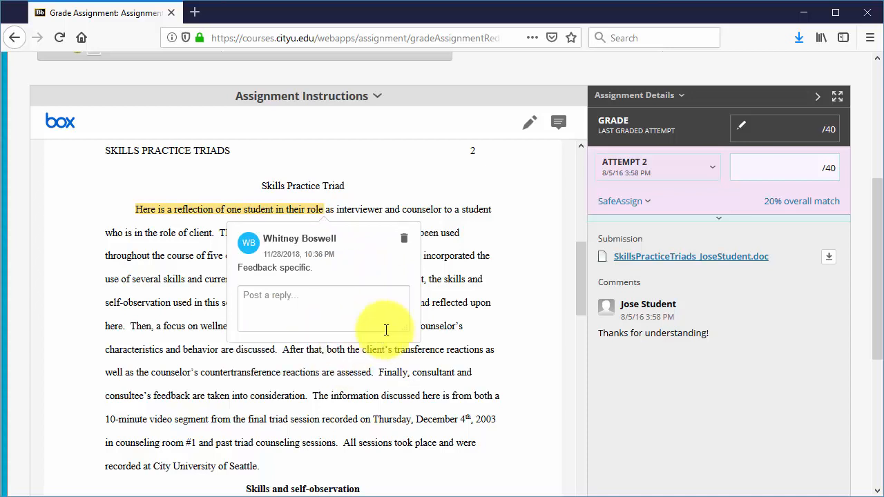
Add a point comment near "here is" in the paragraph reading "Here is my specific comment." and post it
click(559, 126)
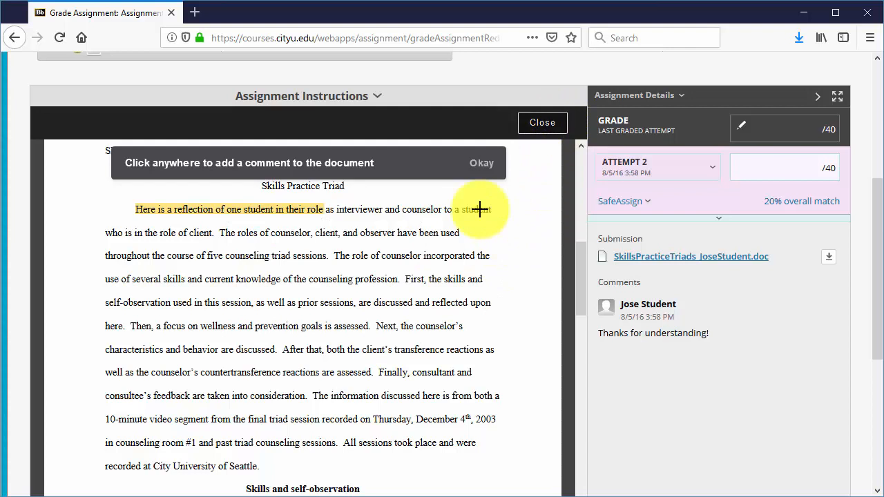
click(434, 417)
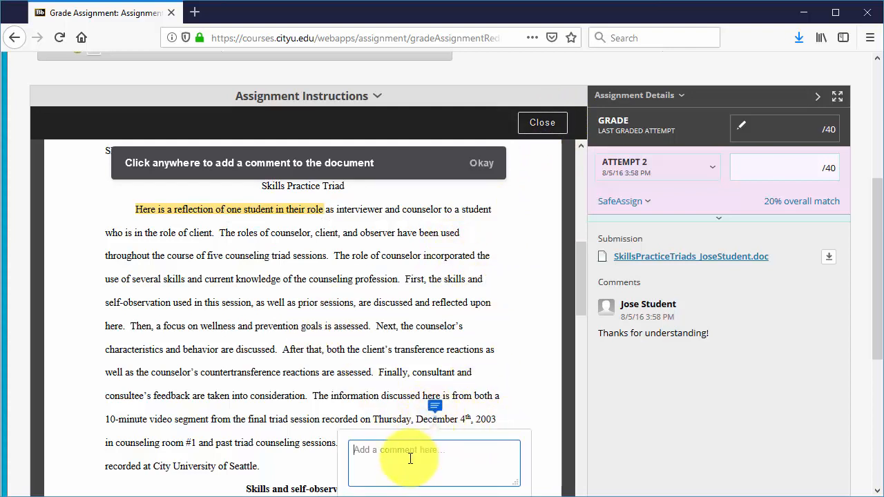
text(Here is my specific comment.)
scroll(408, 430, down, 1)
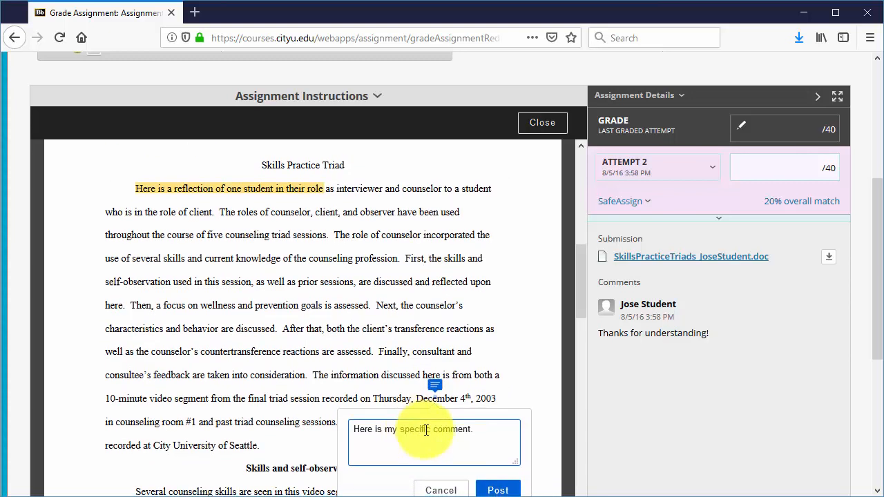
click(507, 475)
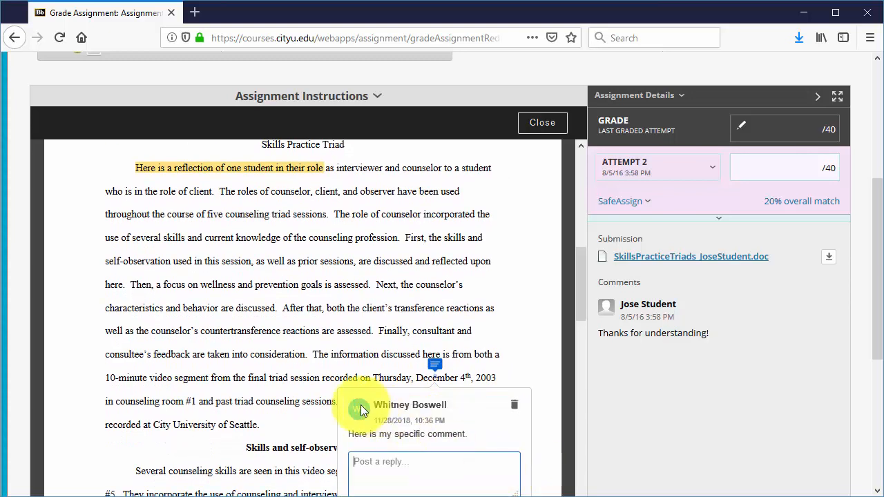
click(337, 357)
scroll(369, 346, up, 3)
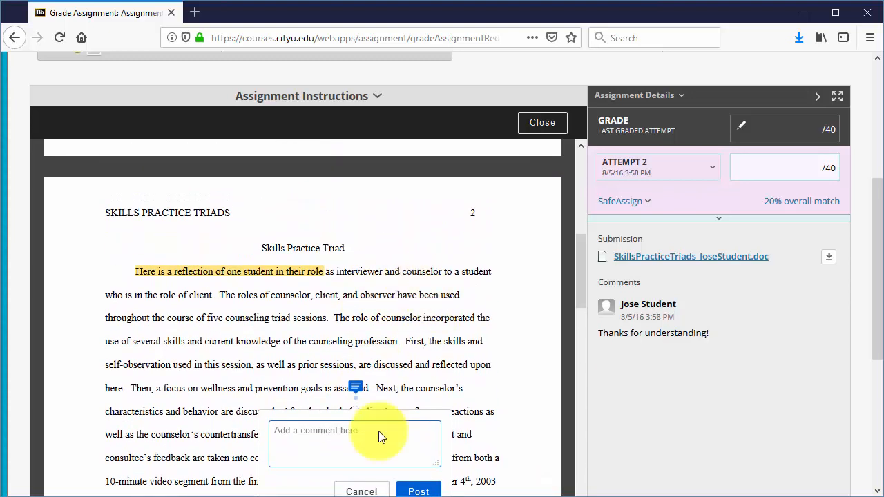
click(362, 489)
scroll(280, 288, down, 1)
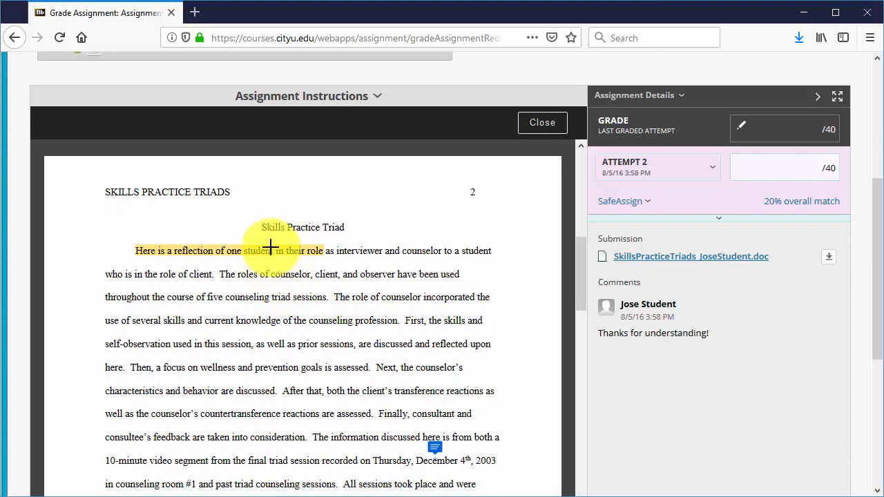
Leave point-comment mode and open the highlighted sentence's comment to review it
click(533, 122)
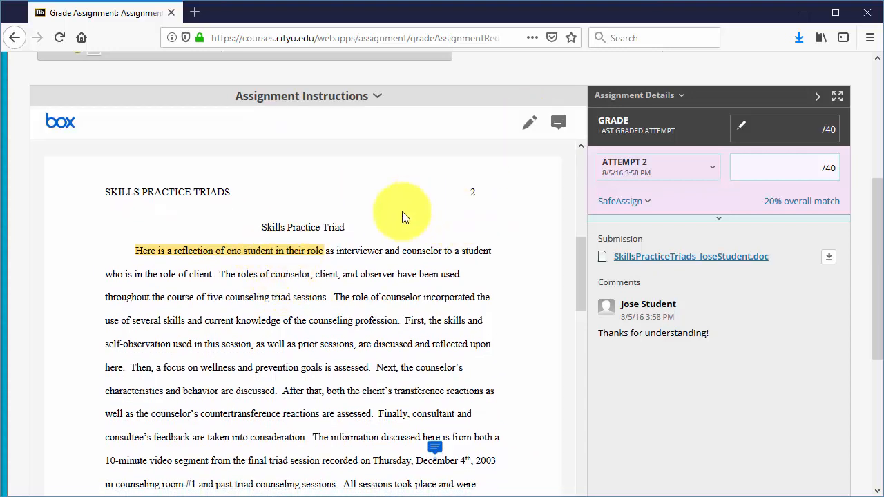
click(276, 251)
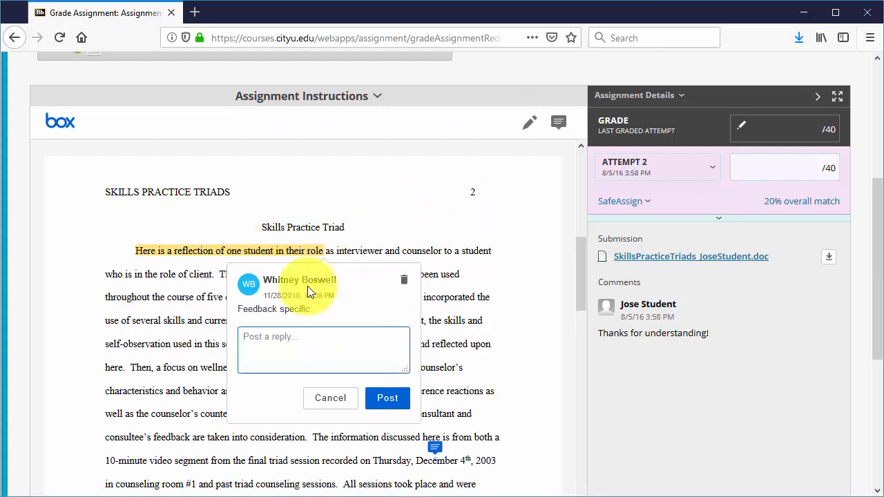
Review the point comment placed near "here is" in the submitted paper within the document viewer
click(441, 423)
scroll(472, 403, down, 1)
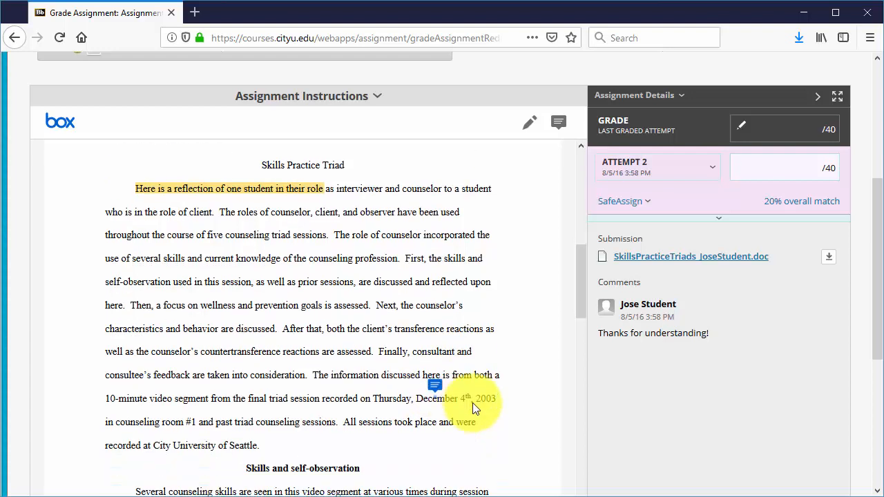
scroll(442, 386, down, 1)
click(434, 346)
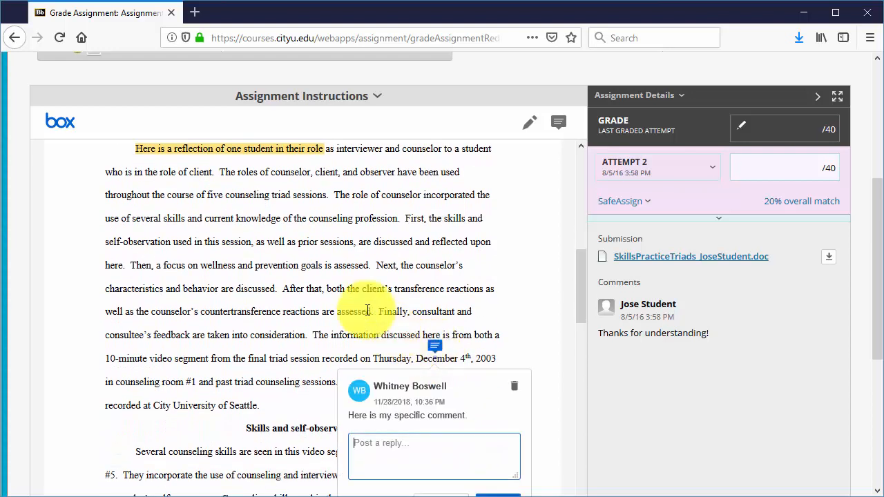
click(348, 294)
scroll(386, 331, up, 3)
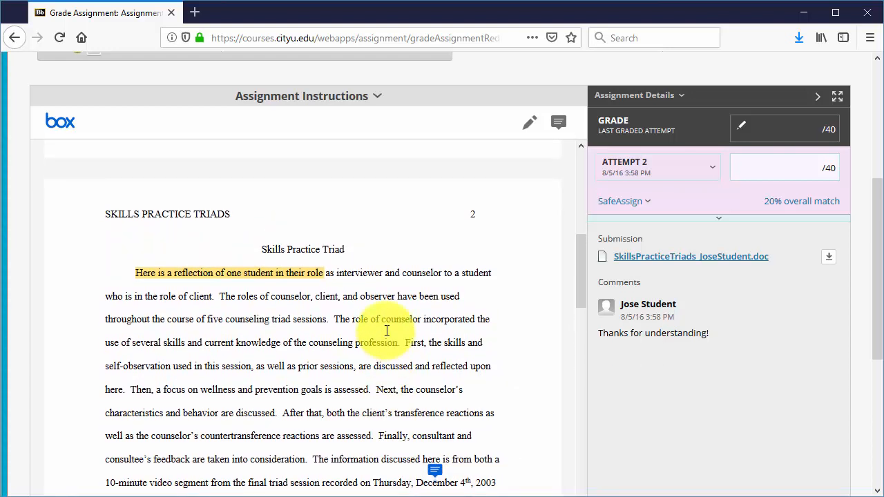
scroll(256, 217, down, 1)
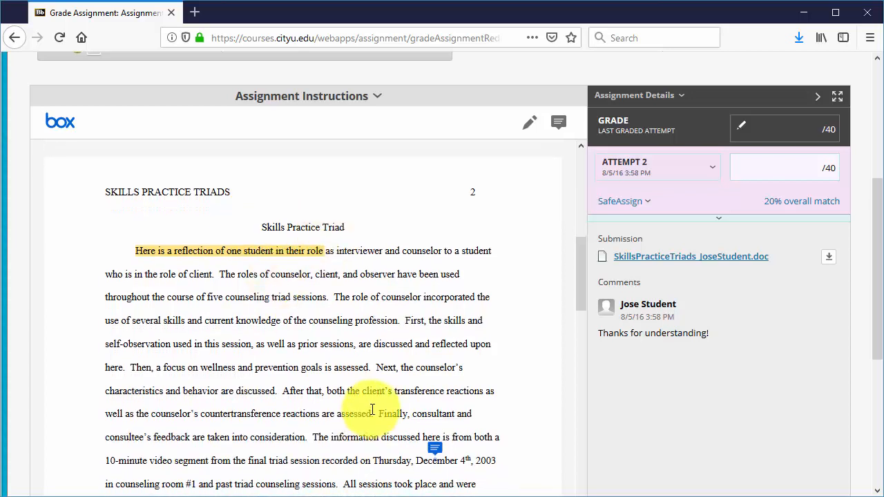
scroll(374, 400, down, 1)
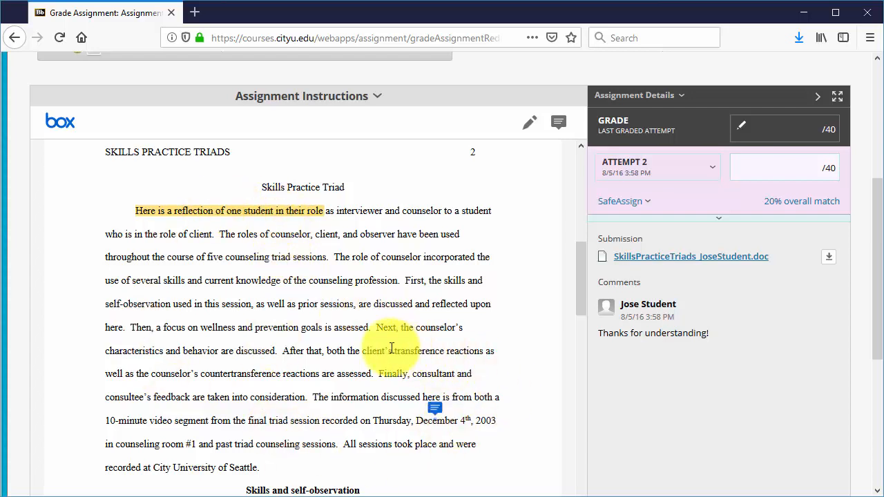
click(438, 411)
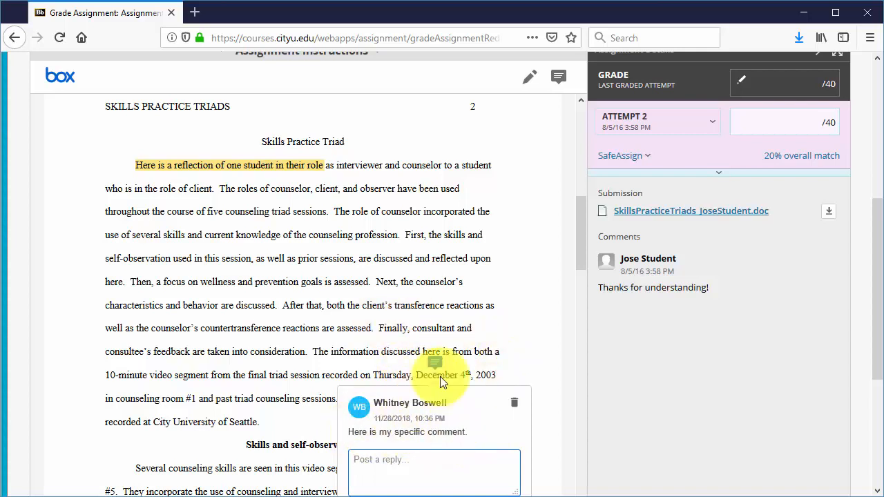
click(378, 241)
scroll(442, 284, up, 2)
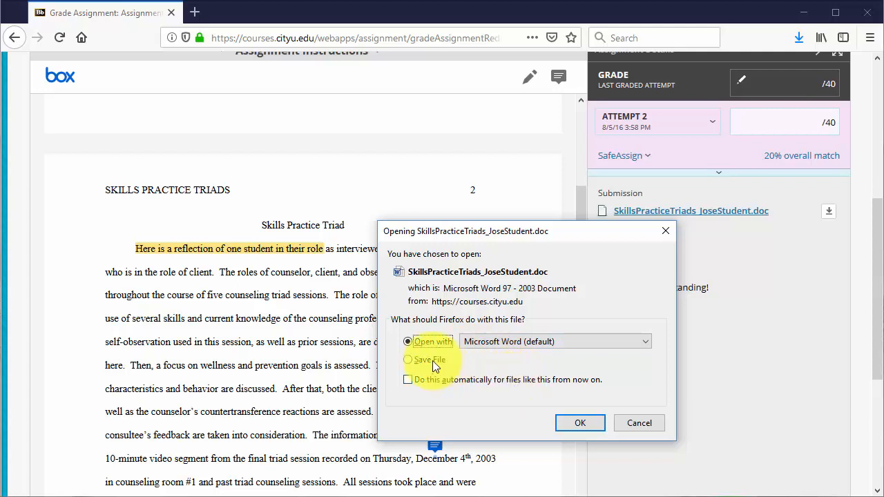
Open the submitted .doc file in Microsoft Word and turn on Track Changes
click(577, 422)
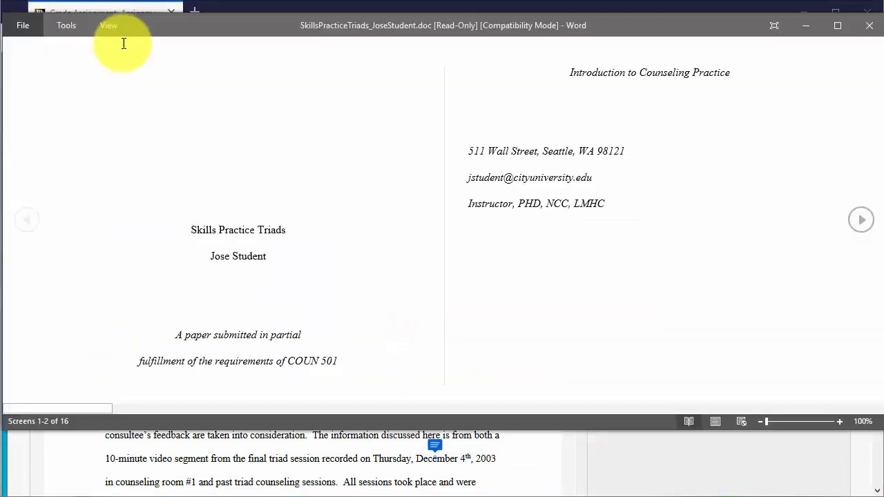
click(107, 26)
click(126, 49)
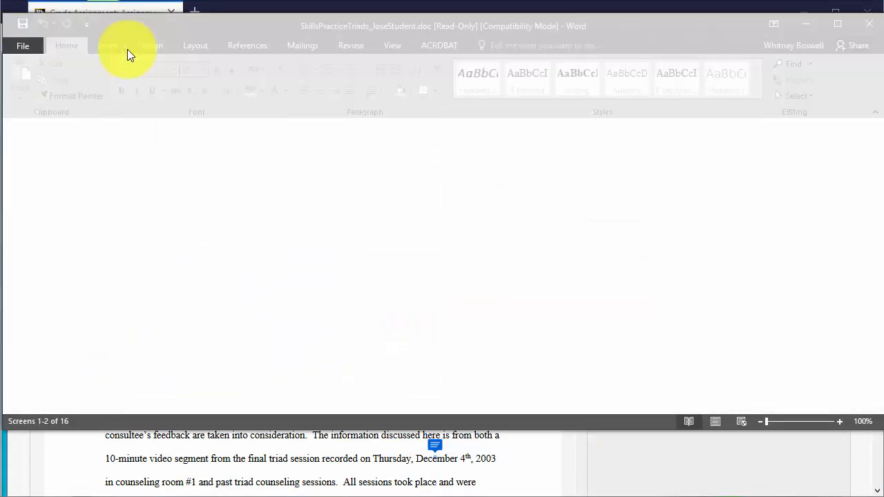
click(352, 46)
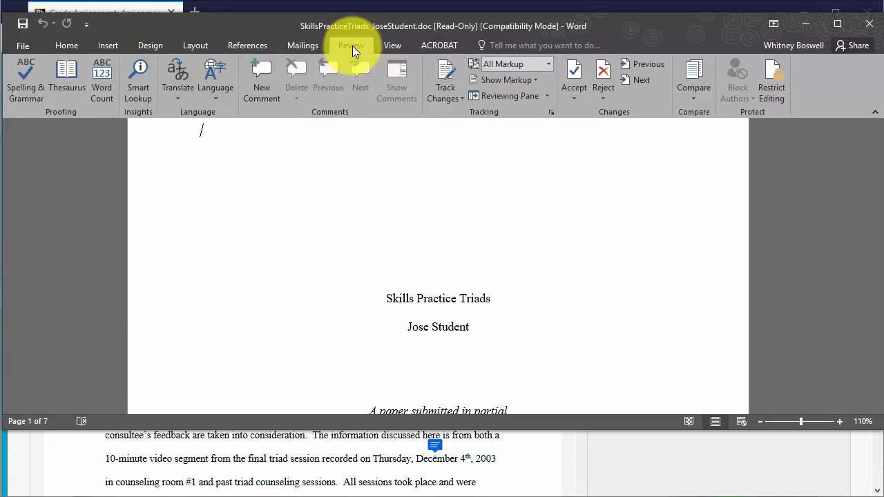
click(445, 71)
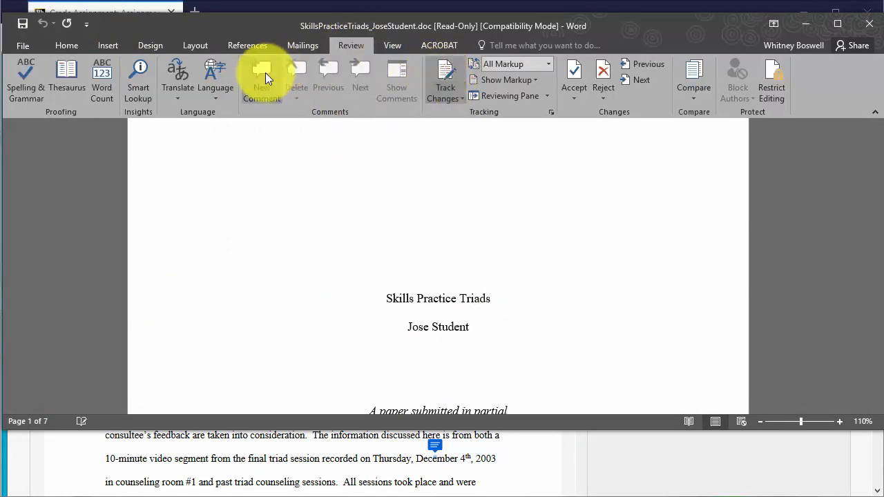
Replace the opening words of the Skills Practice Triad paragraph with "Make my comment" as a tracked change
scroll(493, 278, down, 10)
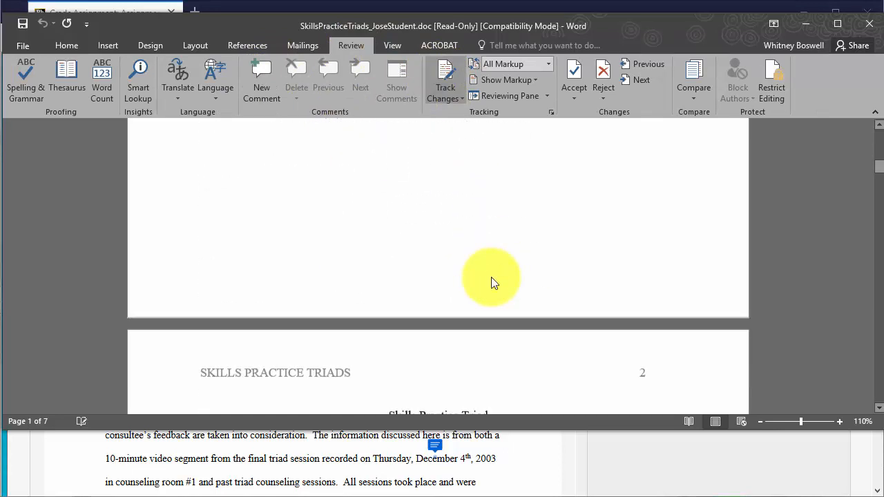
drag(234, 183, 415, 183)
text(Make my comment their role as interviewer and)
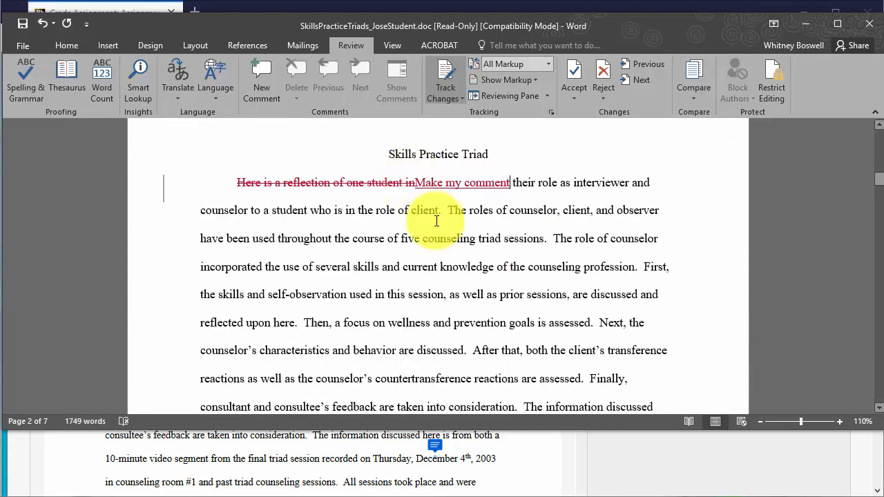
Select the sentence beginning "The roles of counselor" and add the comment "Leave detailed comments"
drag(447, 210, 545, 238)
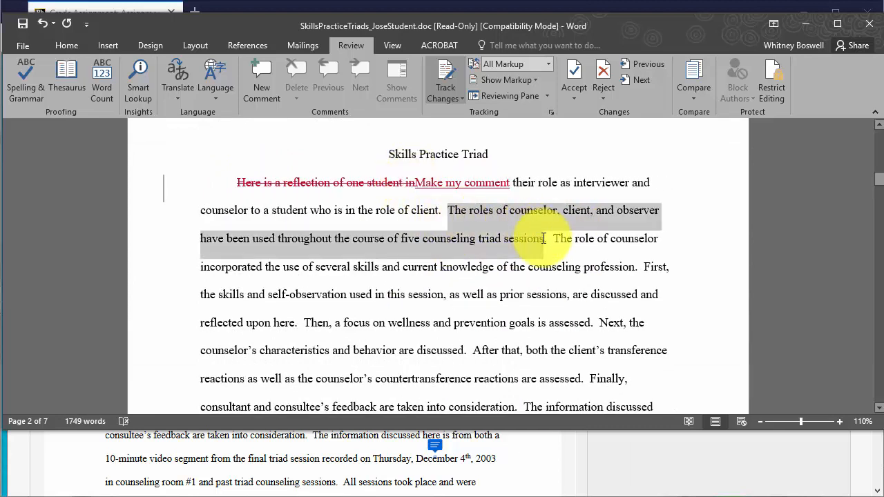
click(260, 81)
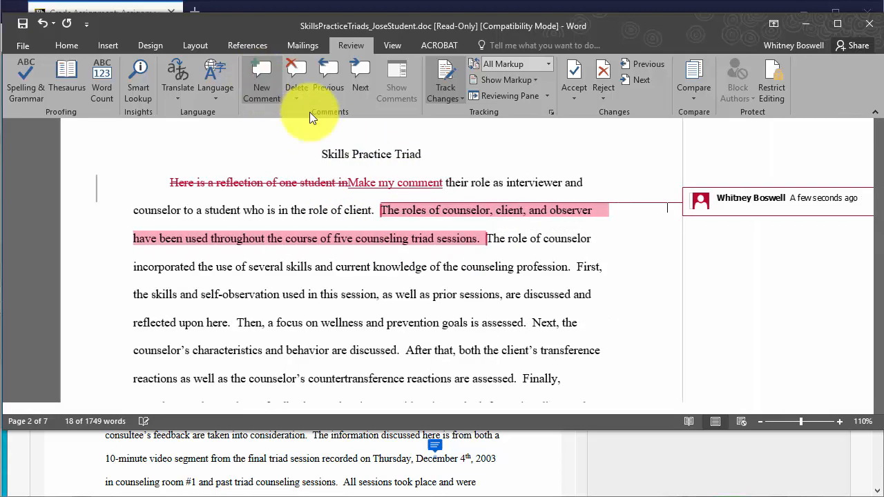
text(Leave)
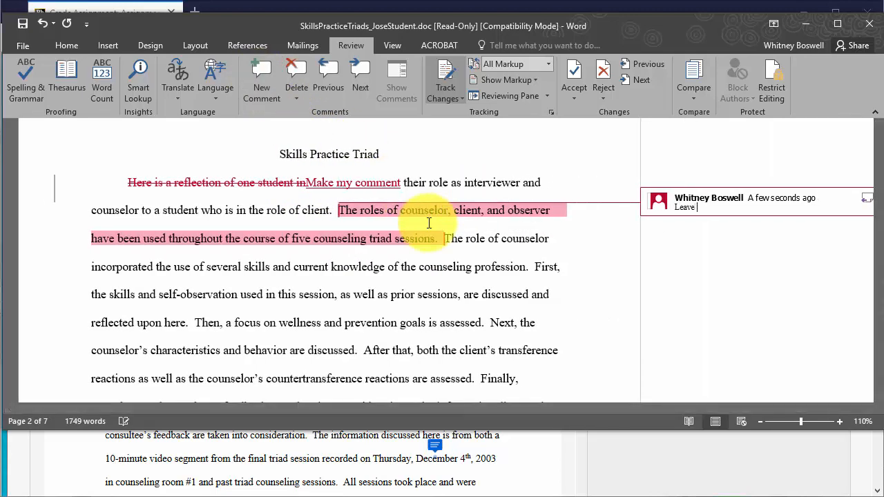
text( detailed comments)
Save the edited document to the Desktop as SkillsPracticeTriads_JoseStudent_InstructorFeedback.doc and close Word
scroll(469, 302, down, 12)
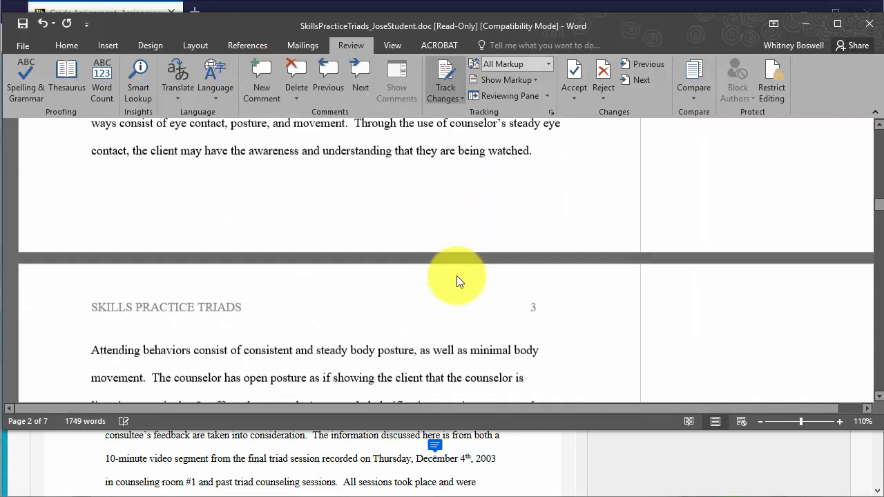
scroll(453, 270, down, 8)
scroll(355, 238, up, 4)
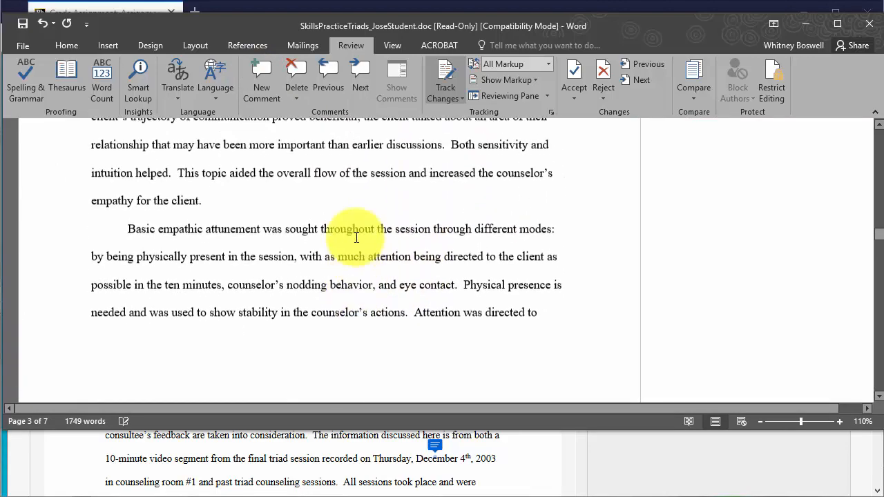
click(23, 45)
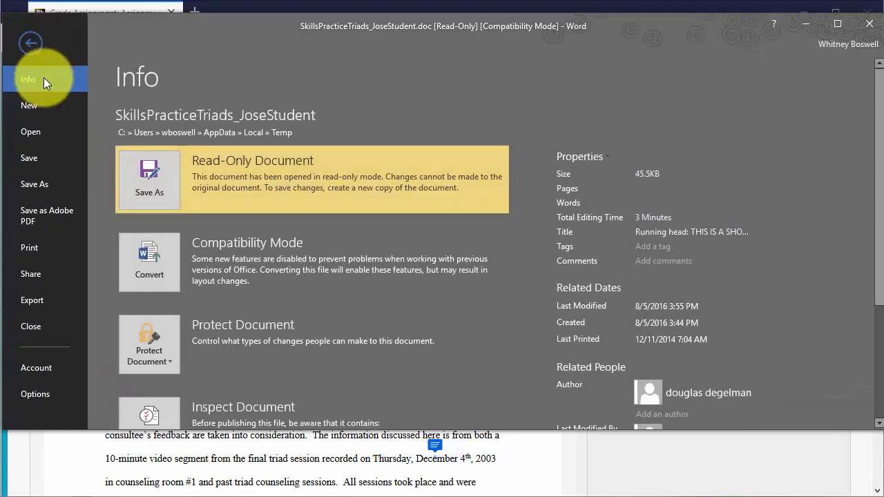
click(144, 192)
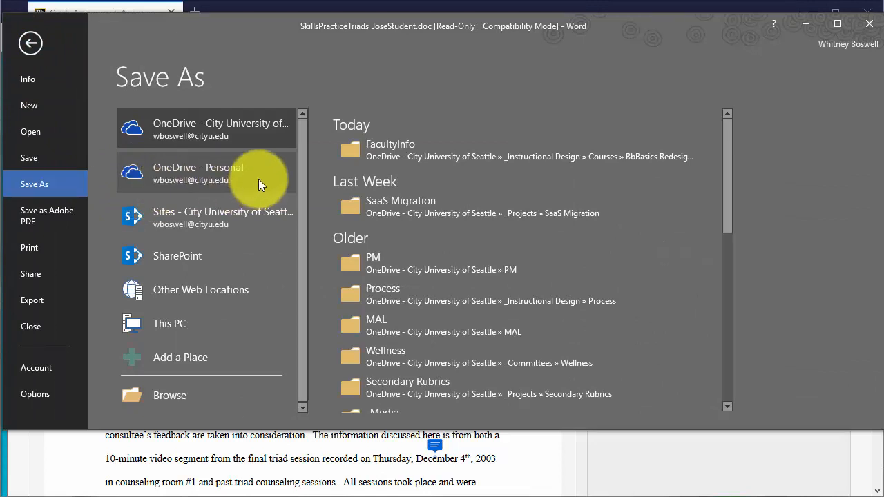
click(202, 327)
click(366, 143)
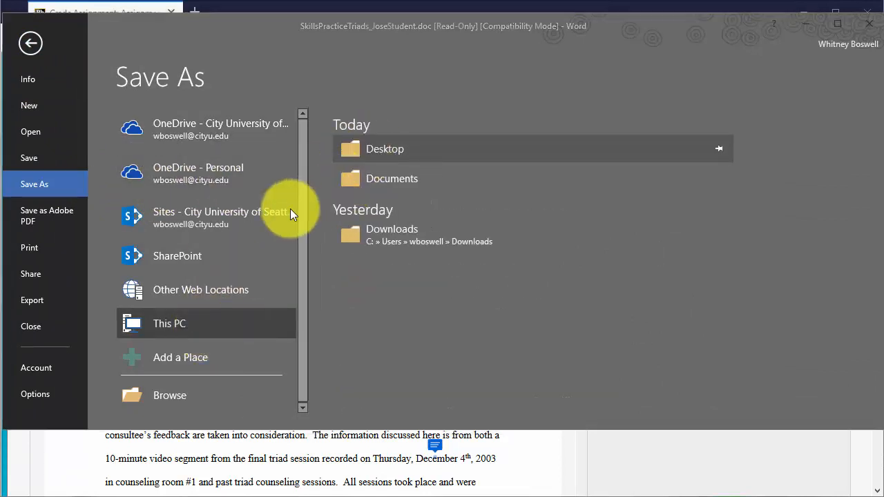
click(199, 248)
click(216, 247)
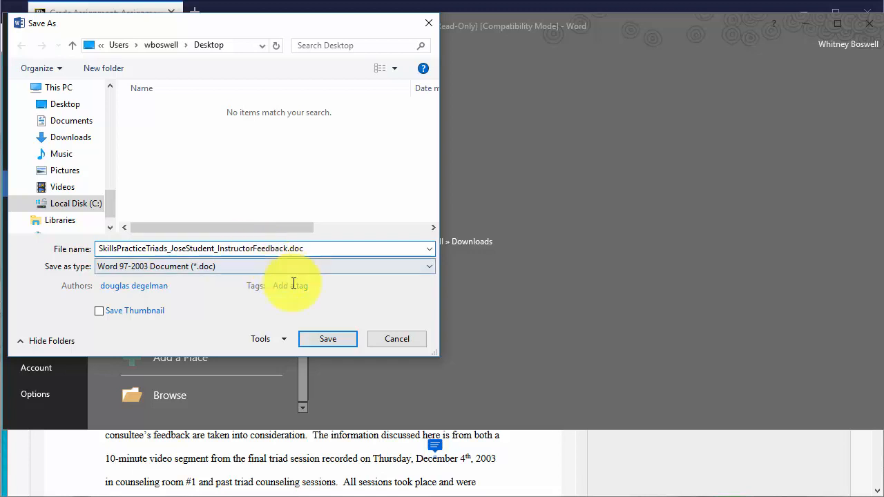
click(337, 342)
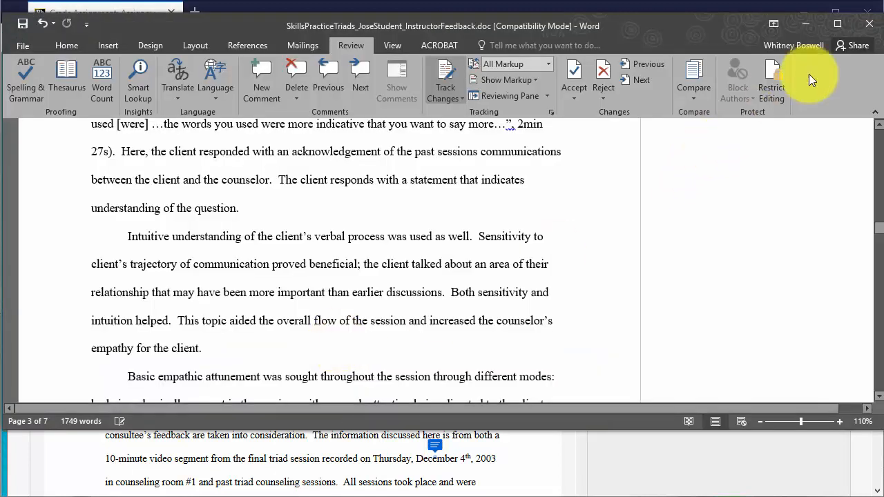
click(868, 23)
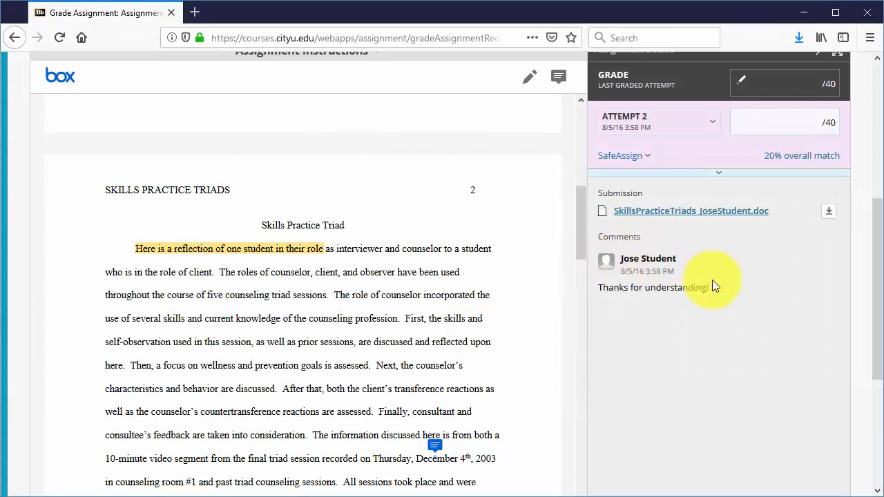
Expand the grading panel and enter the feedback to learner "Great job, here is some specific feedback in the document attached. Please work on APA citations."
click(718, 178)
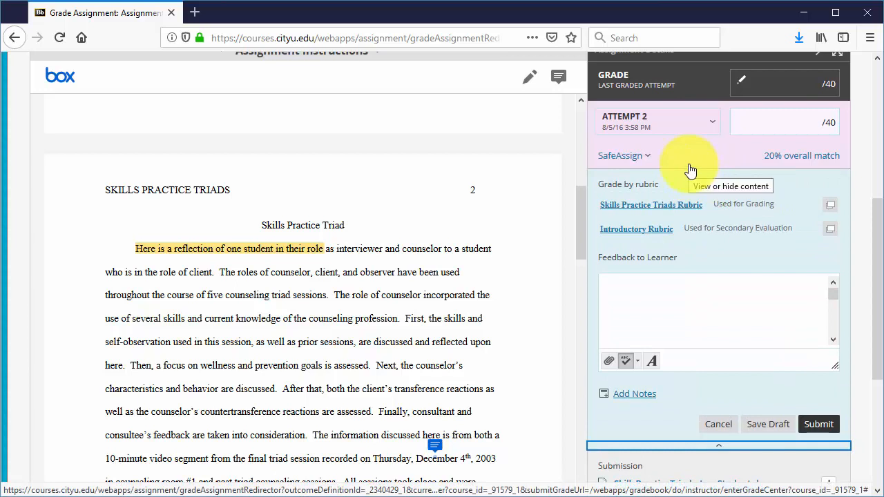
click(700, 285)
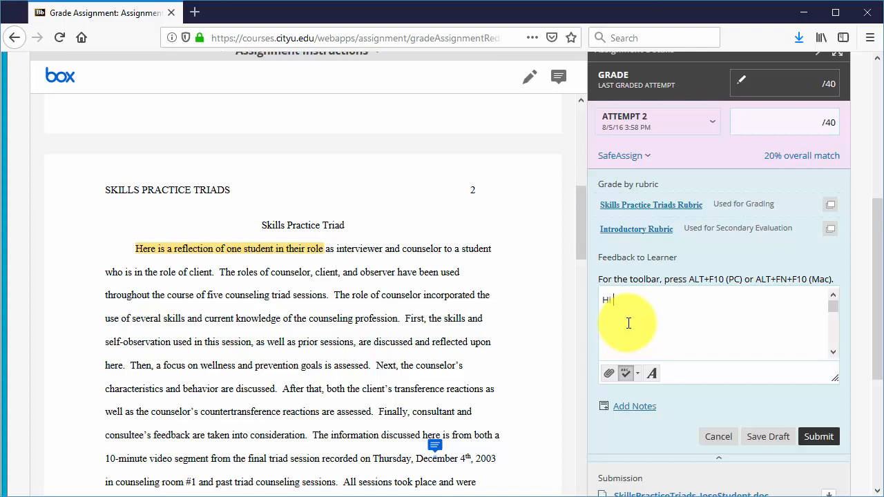
scroll(629, 323, up, 1)
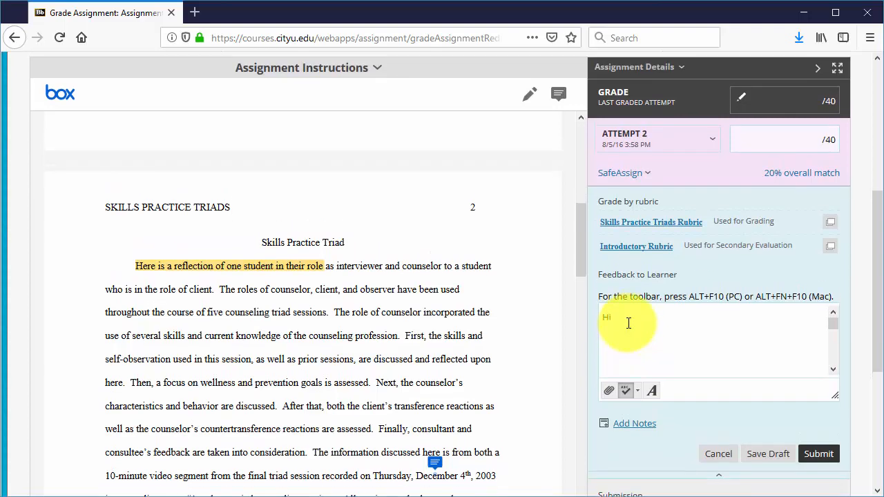
scroll(627, 325, up, 3)
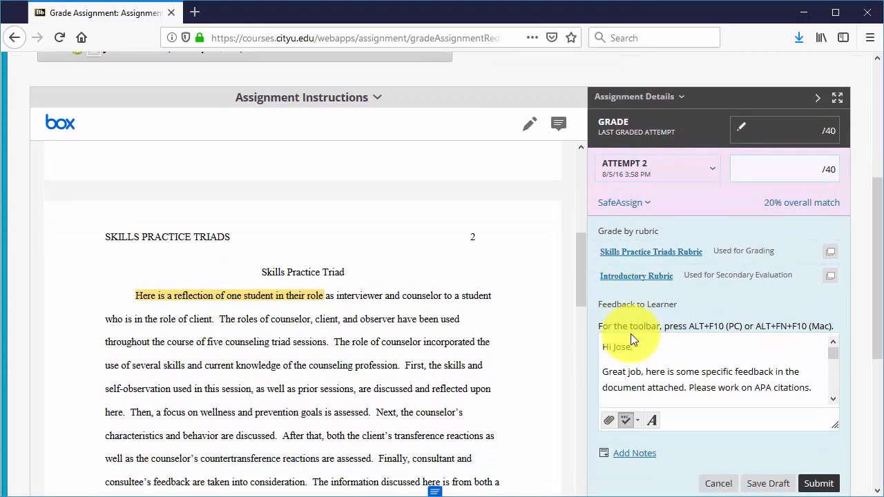
scroll(631, 334, down, 1)
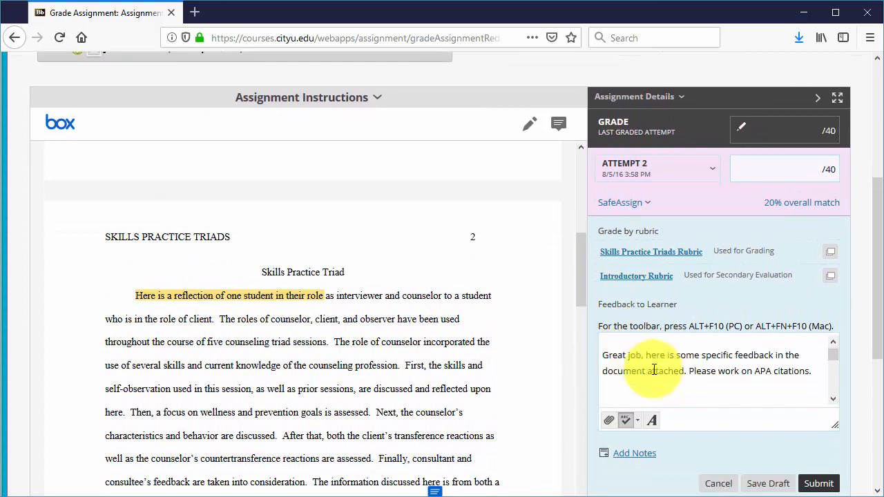
click(628, 390)
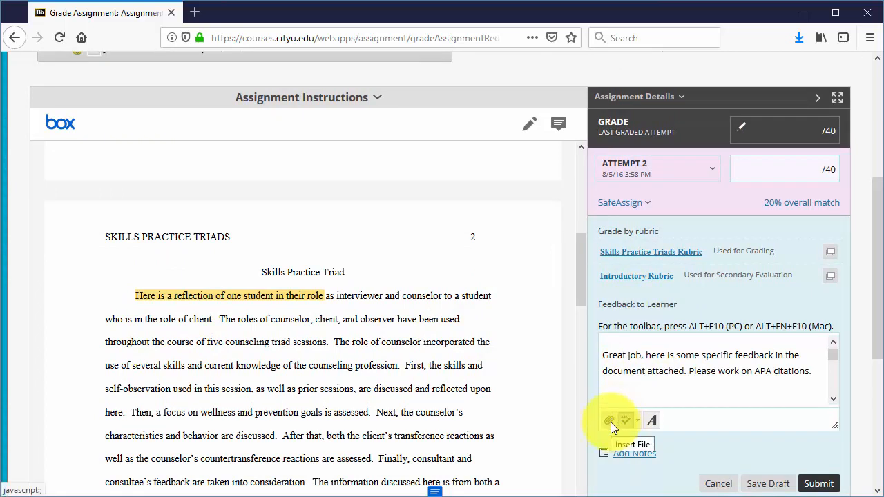
Attach SkillsPracticeTriads_JoseStudent_InstructorFeedback.doc from the Desktop to the feedback as a content link
click(610, 422)
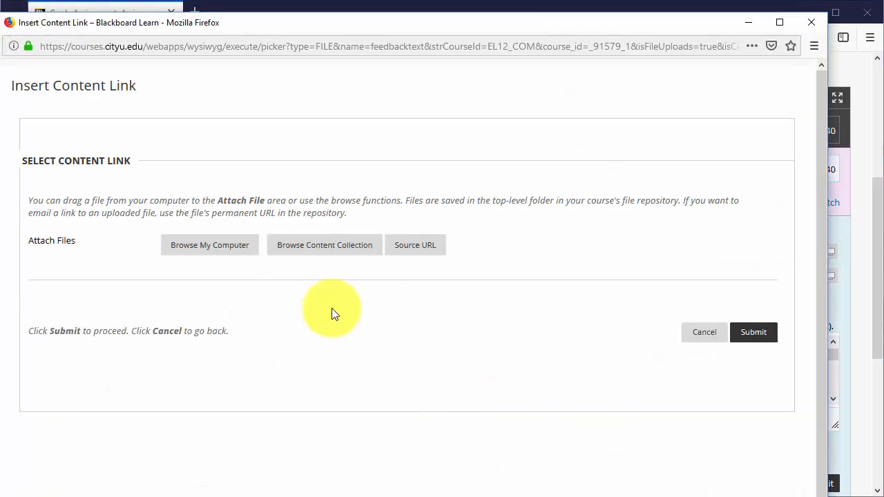
click(223, 245)
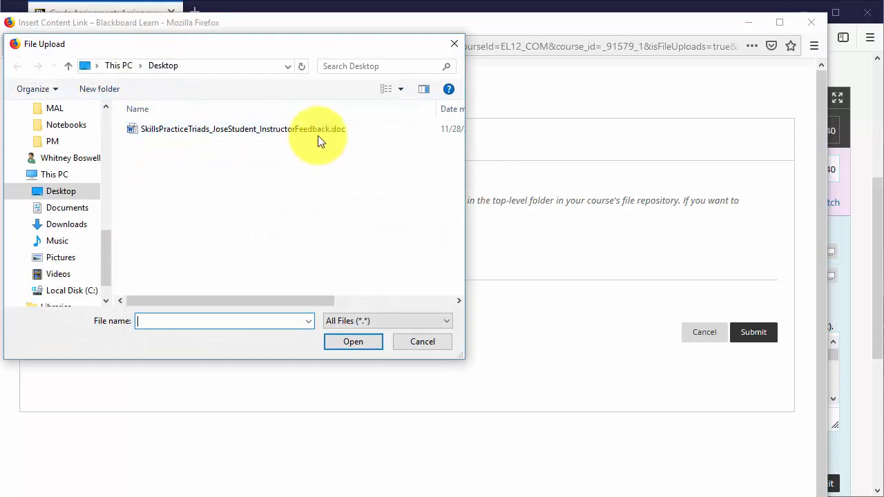
double_click(236, 132)
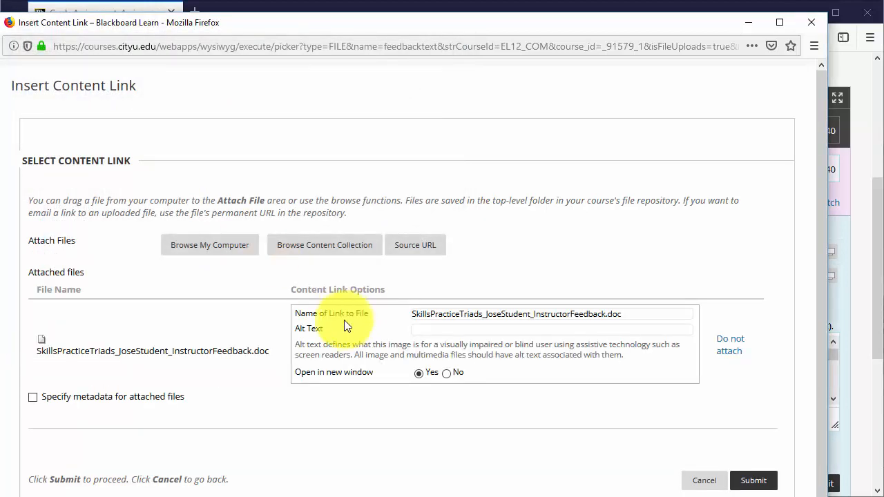
scroll(415, 346, down, 1)
click(759, 471)
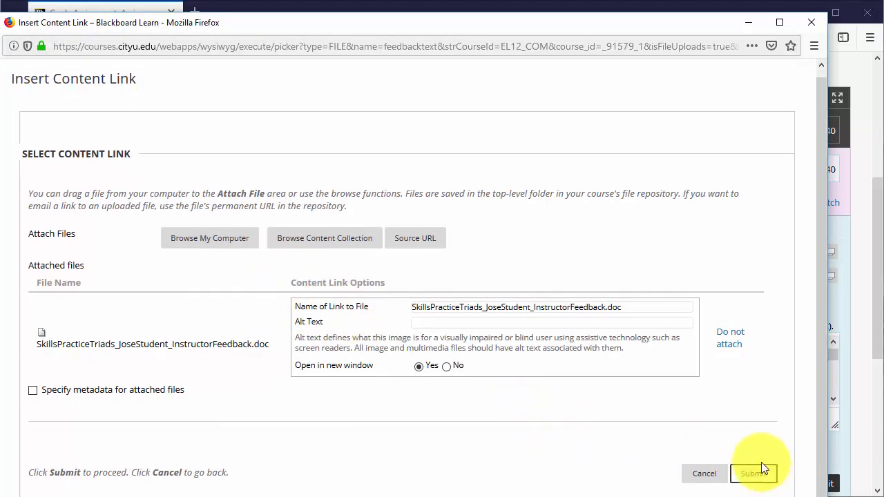
click(732, 271)
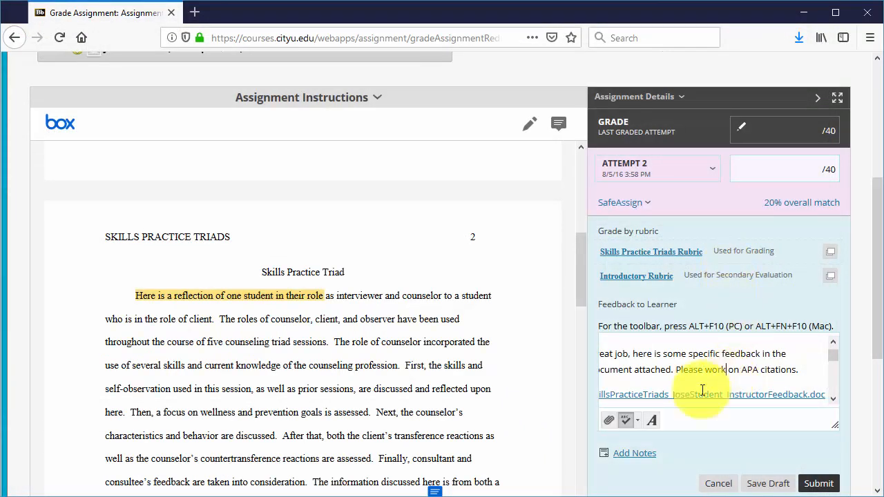
Open the feedback to learner in the full content editor to review it, then close the editor
click(625, 370)
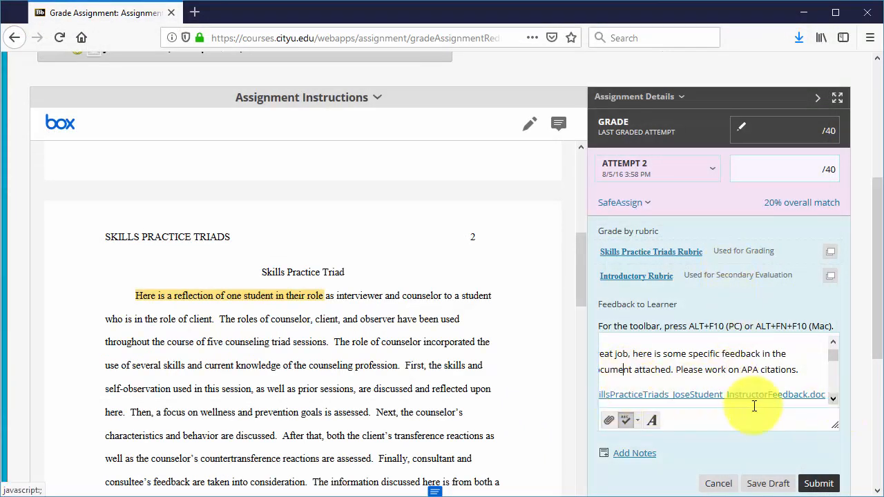
click(667, 370)
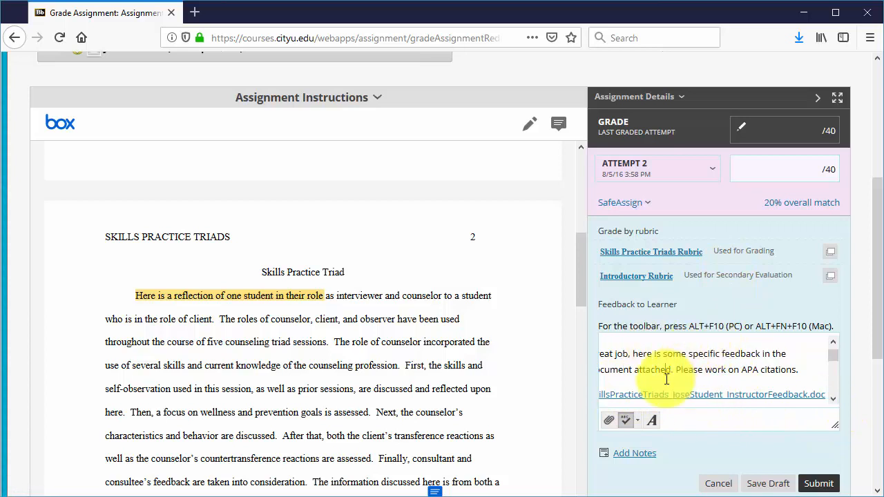
click(654, 426)
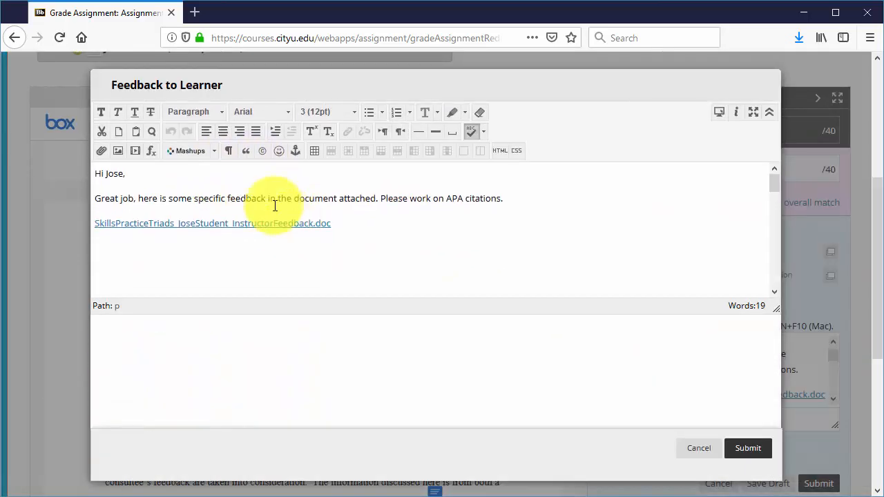
click(106, 185)
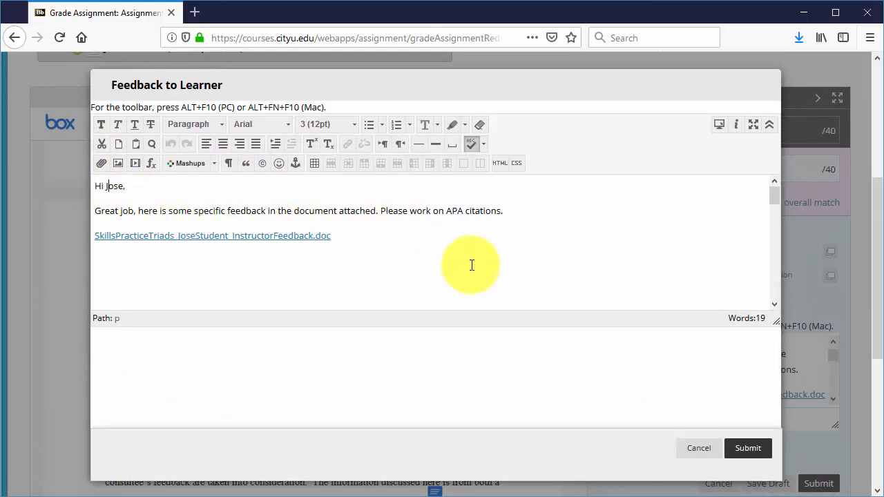
click(746, 451)
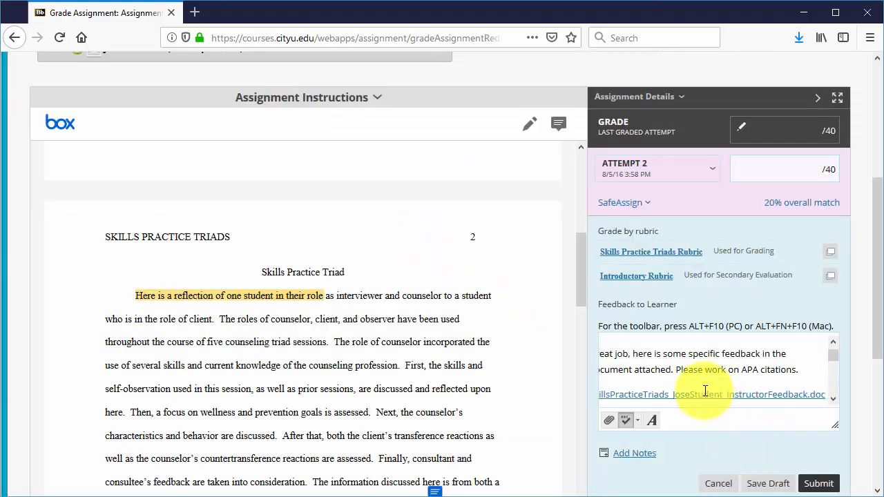
drag(598, 307, 682, 307)
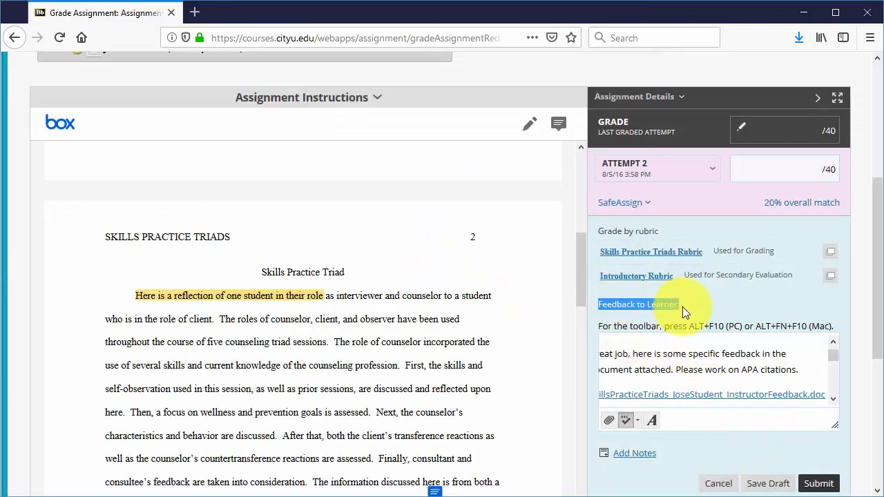
click(667, 307)
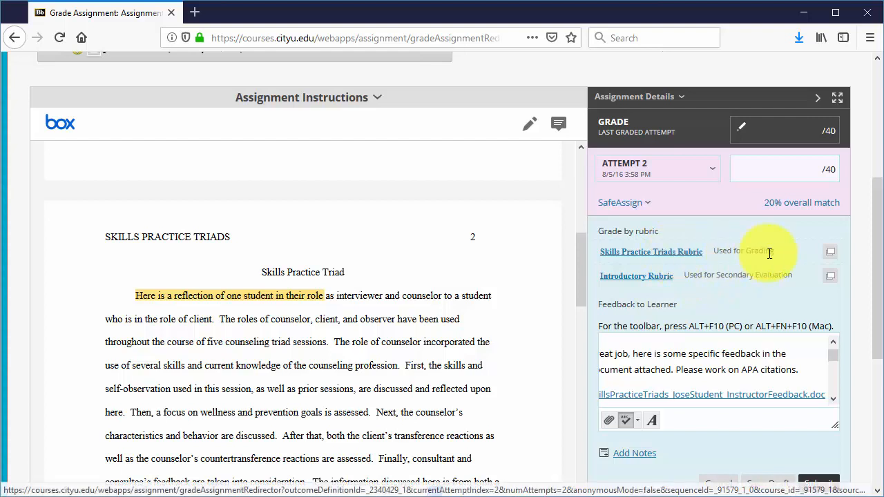
Open the Introductory Rubric with descriptions shown and rate Communication and Collaboration as Below Standard
click(641, 276)
scroll(744, 330, down, 3)
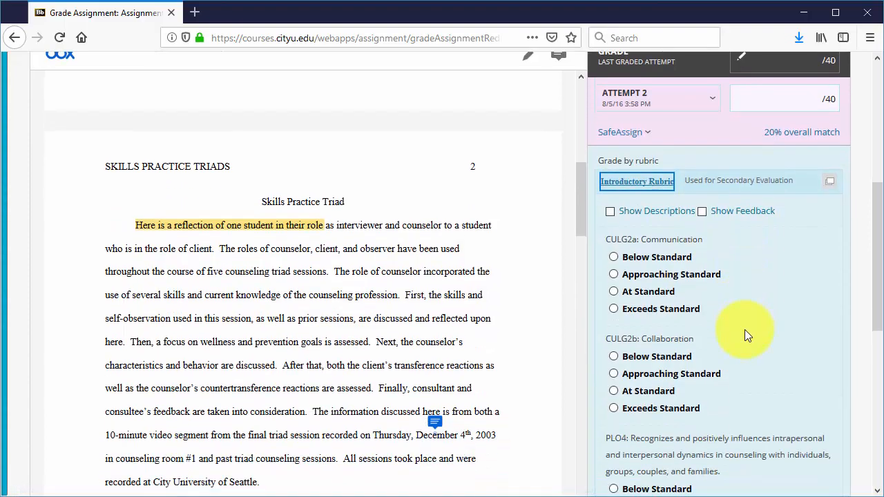
scroll(743, 330, down, 1)
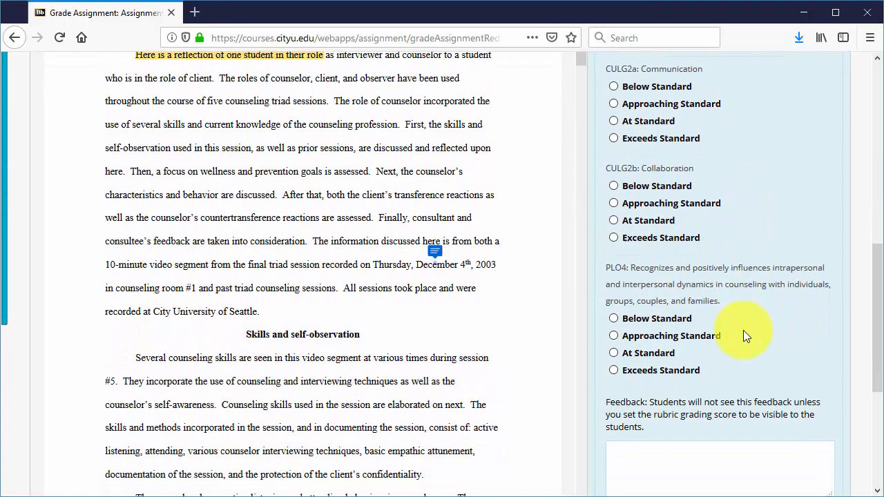
scroll(719, 304, up, 2)
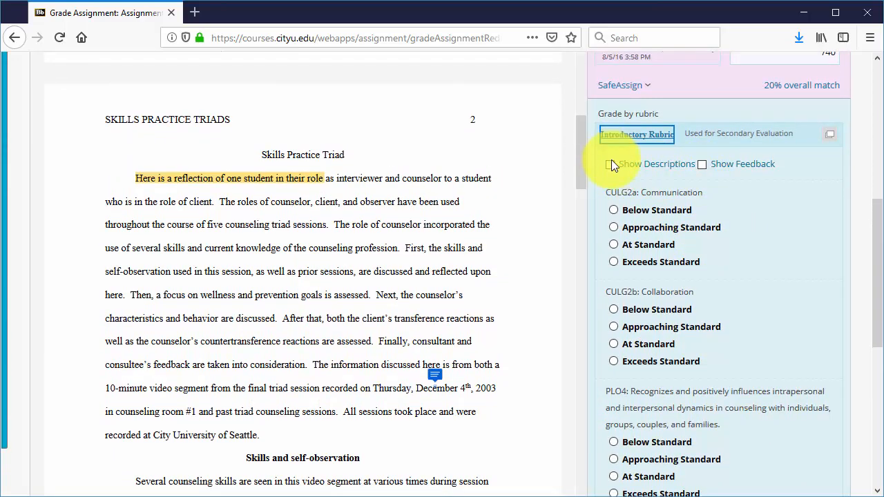
click(610, 164)
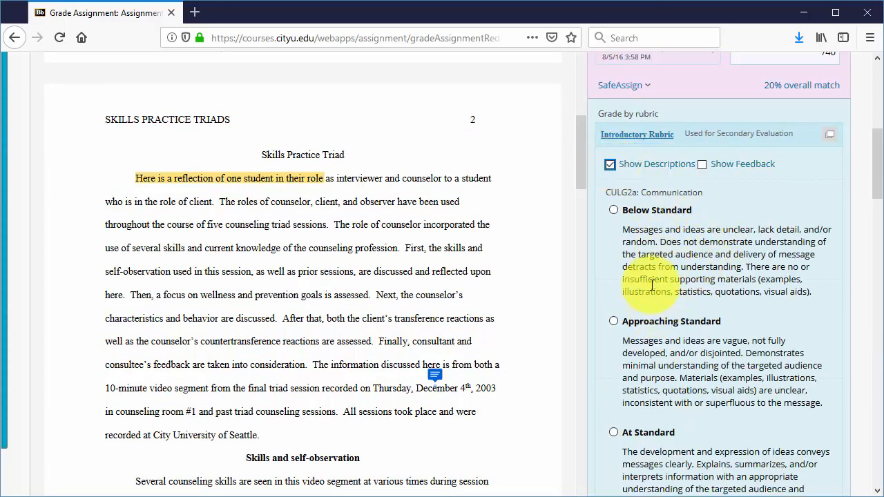
scroll(683, 273, down, 3)
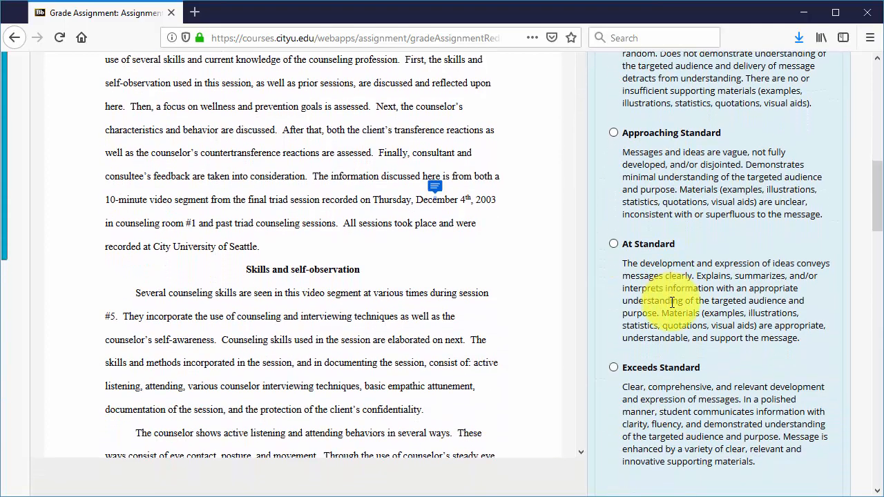
scroll(671, 302, up, 4)
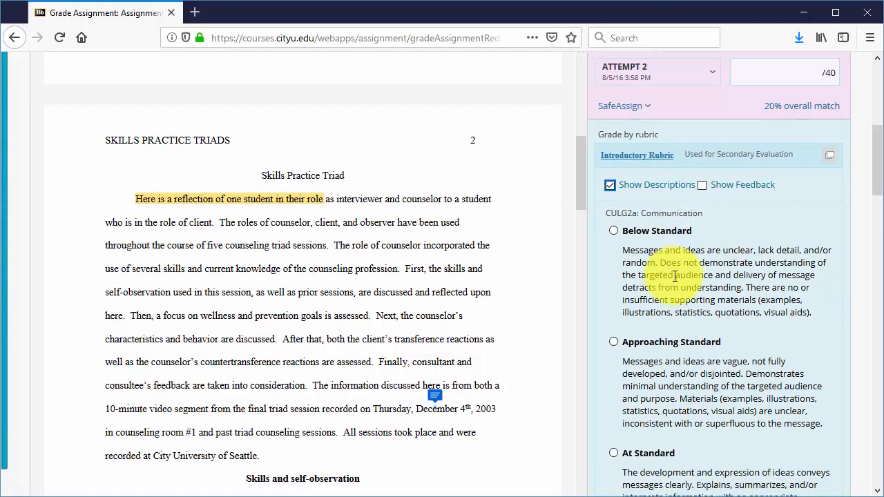
scroll(670, 276, down, 1)
click(613, 187)
scroll(679, 294, down, 3)
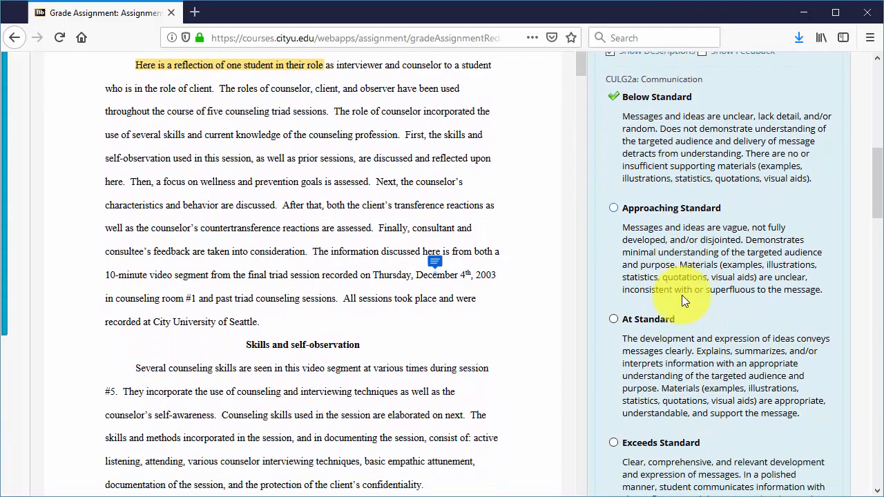
scroll(677, 306, down, 3)
click(613, 239)
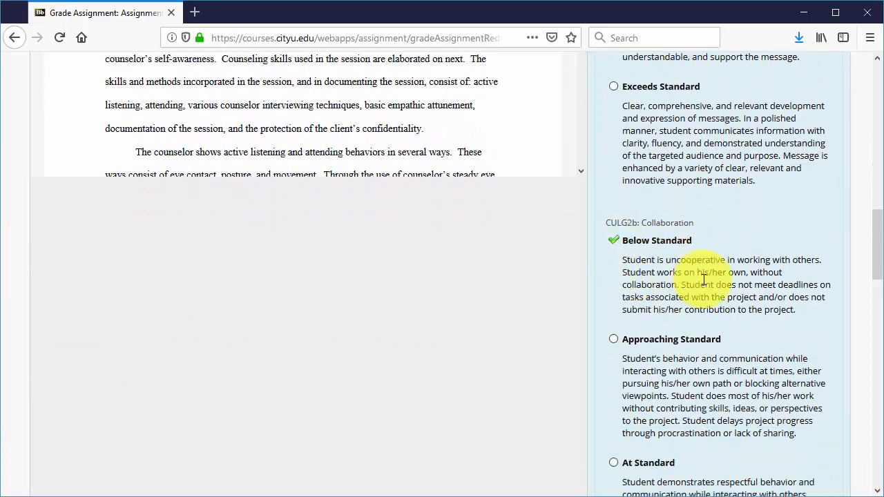
Rate PLO4 as Approaching Standard and save the Introductory Rubric without making it the grading rubric
scroll(681, 296, down, 4)
scroll(703, 282, down, 6)
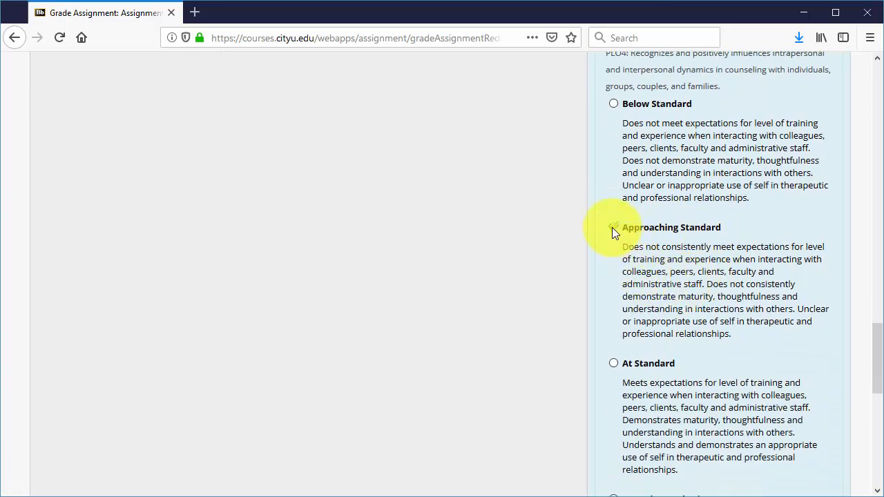
click(612, 229)
scroll(738, 278, down, 1)
scroll(738, 278, down, 7)
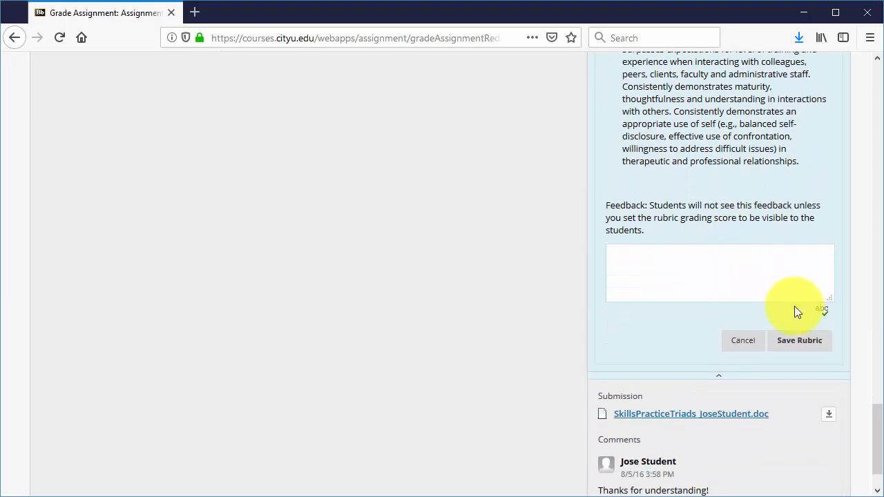
click(795, 341)
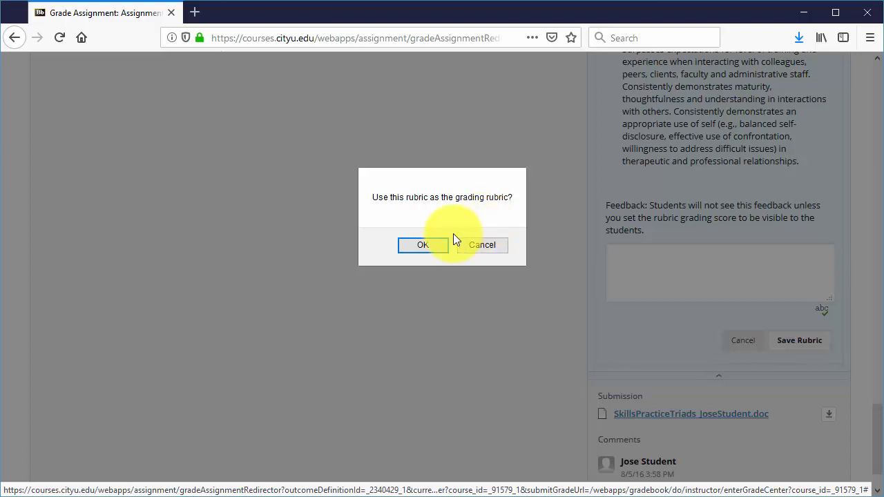
click(490, 245)
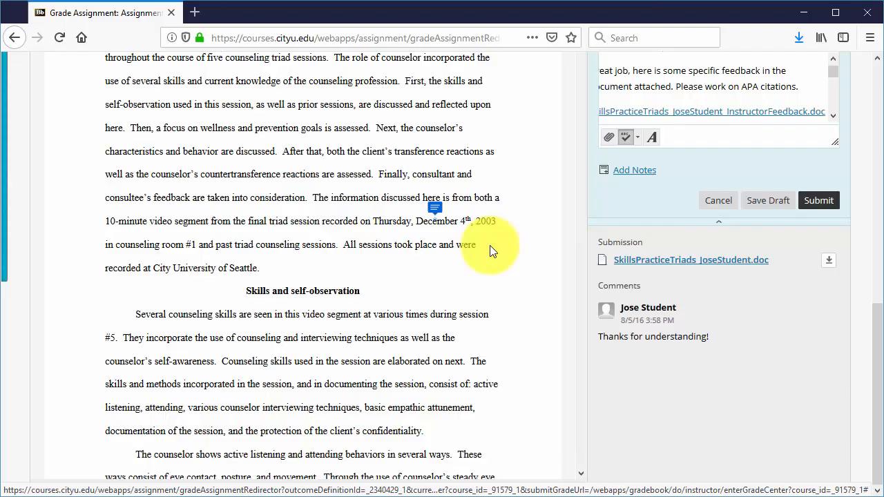
Open the Skills Practice Triads Rubric with descriptions shown and rate the wellness and prevention criterion
scroll(625, 214, up, 5)
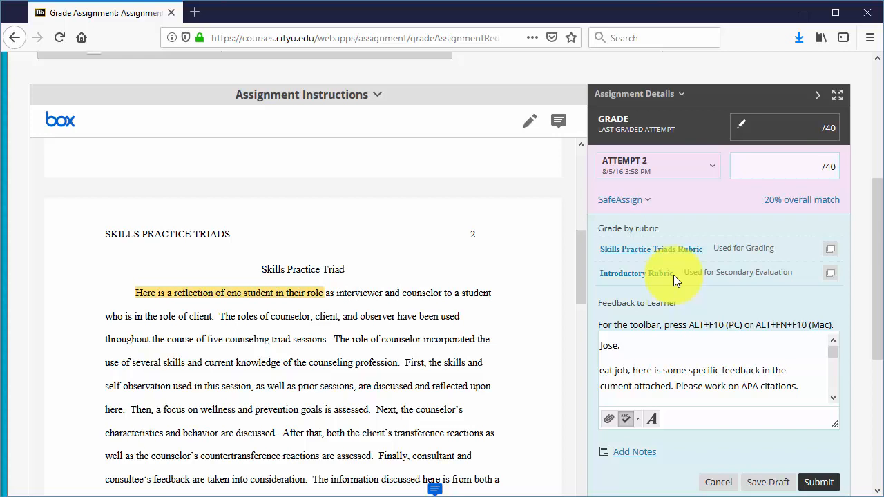
click(640, 254)
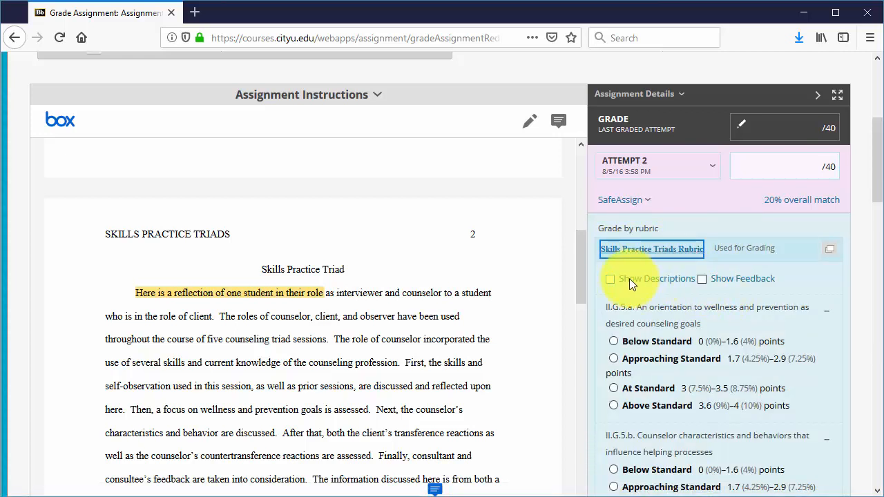
click(611, 280)
scroll(695, 302, down, 2)
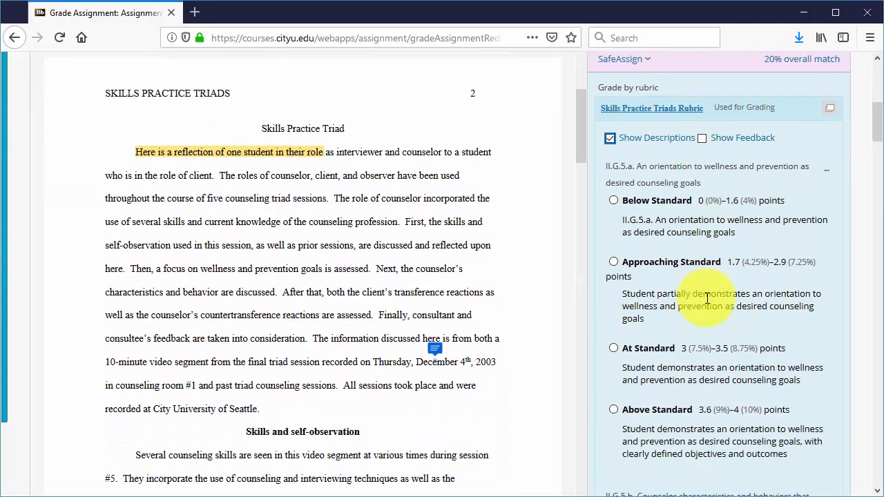
scroll(707, 298, down, 2)
click(613, 255)
Rate the counselor characteristics and behaviors criterion At Standard with 3.05 points
scroll(613, 276, down, 5)
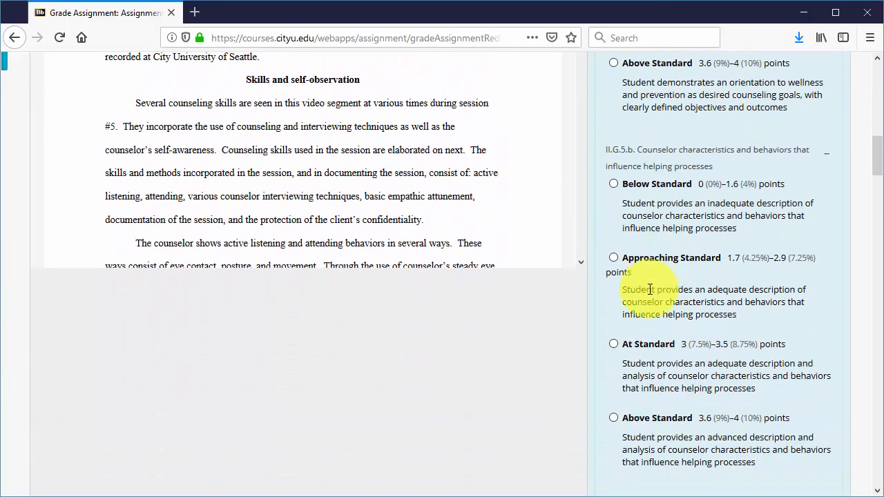
scroll(617, 266, down, 2)
click(614, 250)
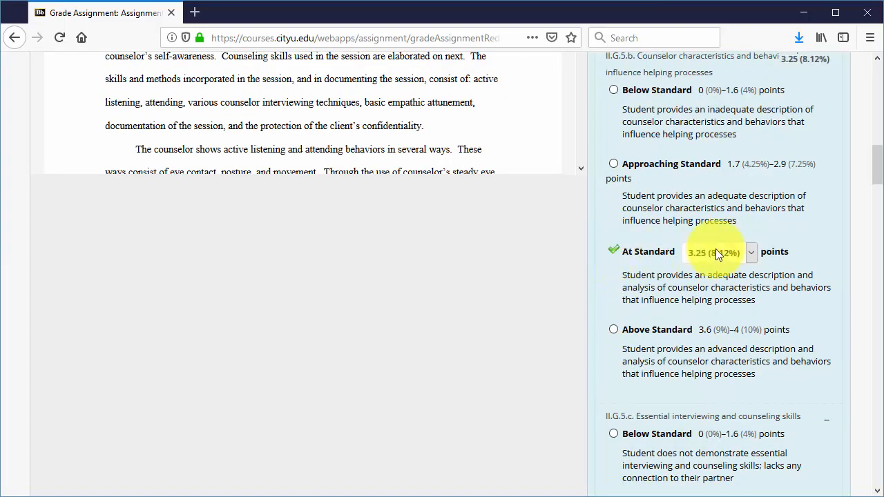
click(752, 253)
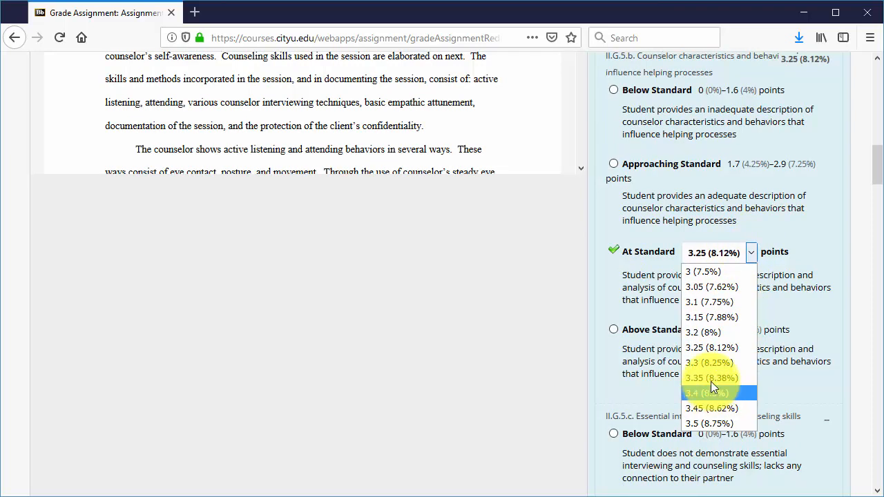
click(707, 285)
Rate the essential interviewing and counseling skills criterion At Standard with 3.5 points
scroll(707, 286, down, 3)
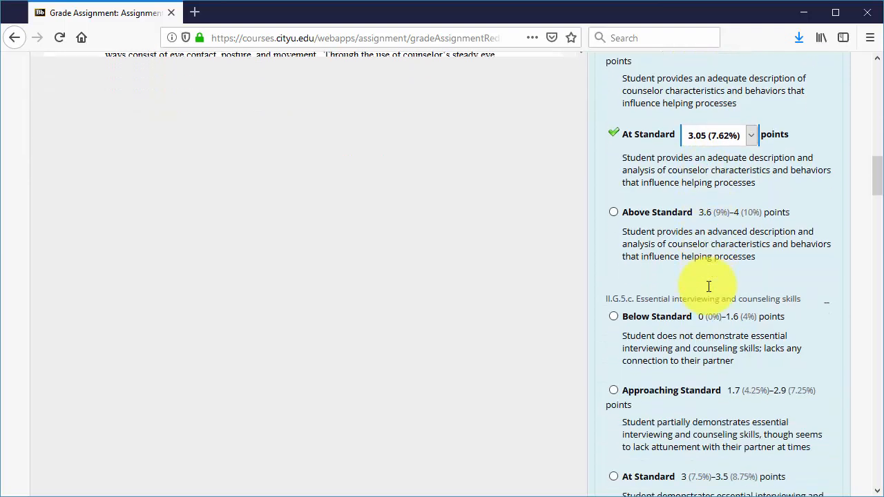
click(626, 358)
click(750, 361)
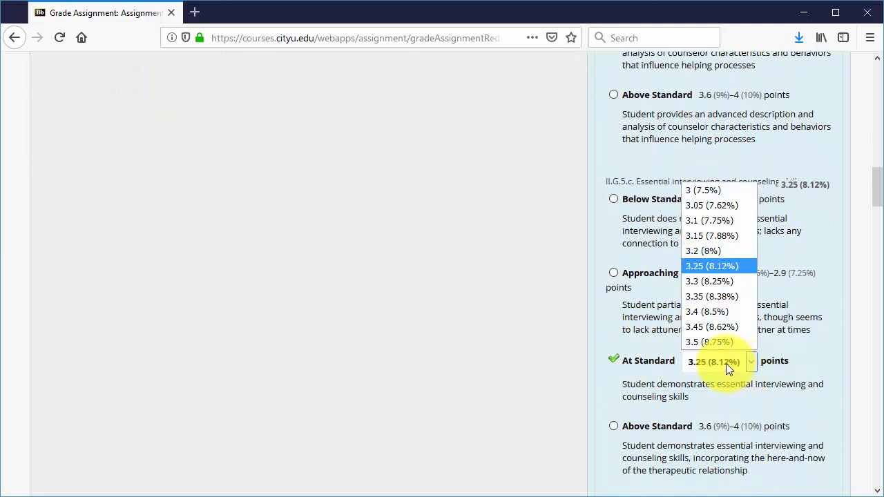
click(722, 342)
Rate the consultation framework criterion Above Standard with 3.6 points
scroll(673, 328, down, 7)
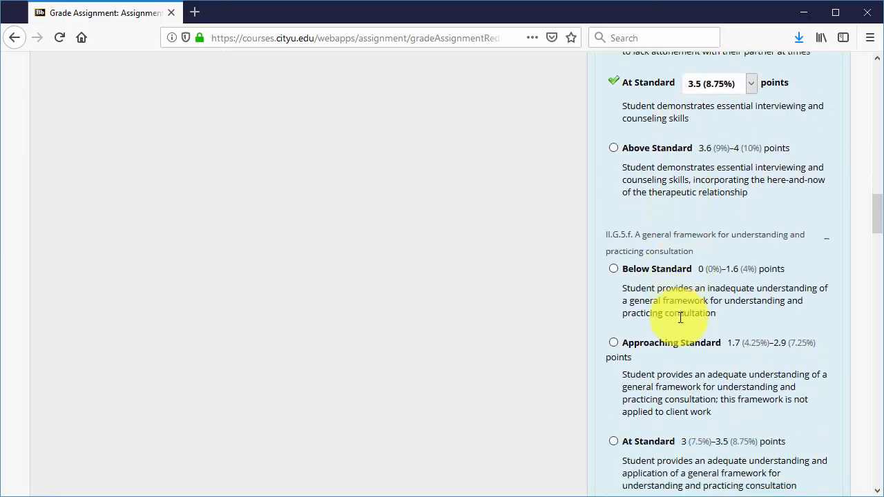
click(663, 304)
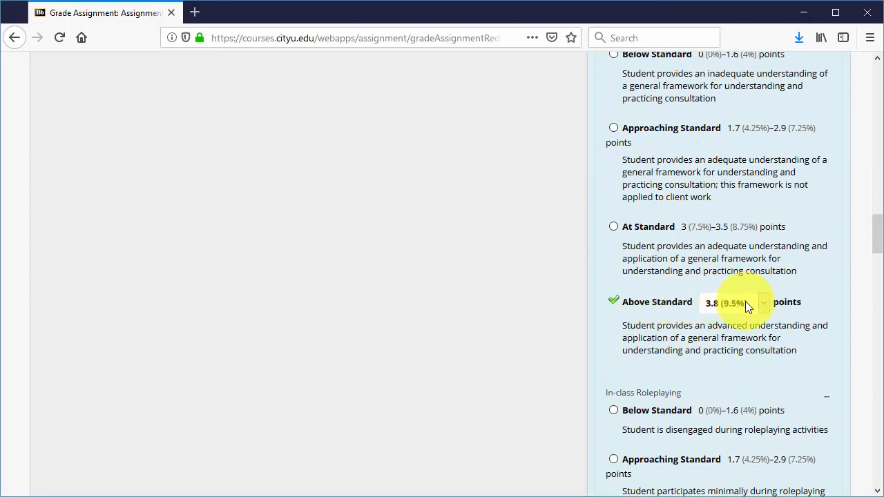
click(708, 303)
click(719, 320)
Rate In-class Roleplaying Approaching Standard at 2.3 points and Transference and Counter-Transference Below Standard at .8 points
scroll(696, 284, down, 5)
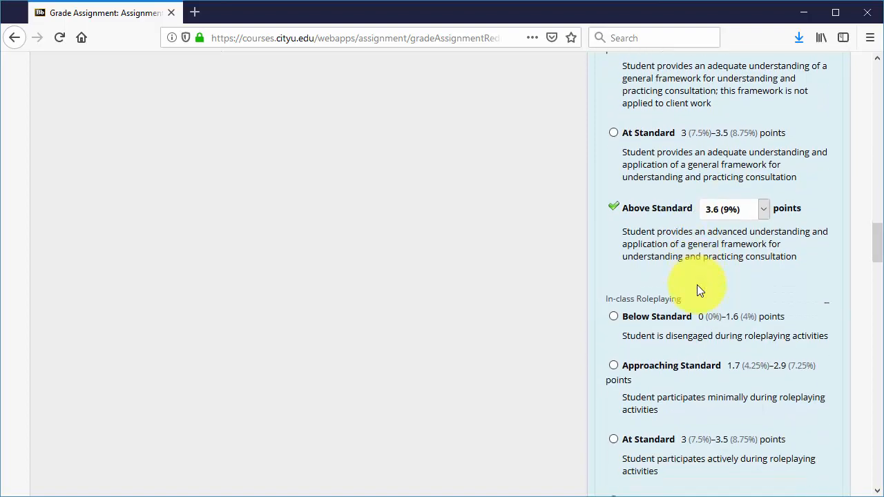
click(649, 132)
scroll(687, 237, down, 2)
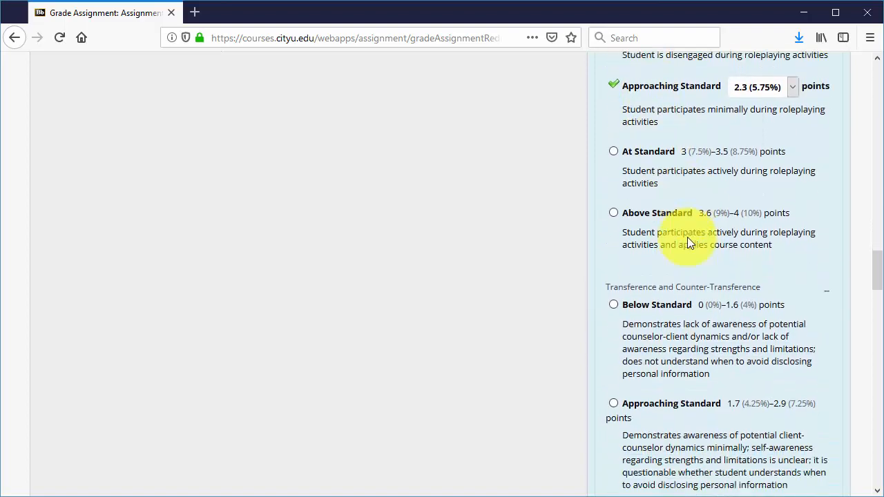
click(648, 212)
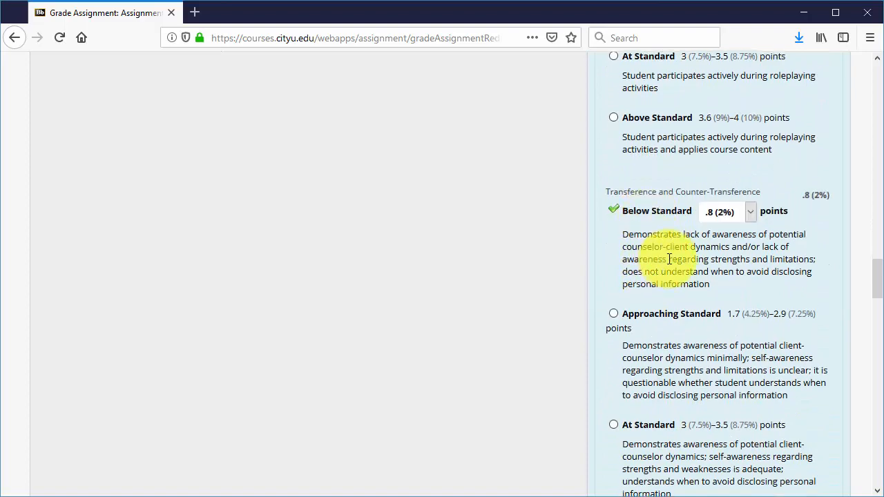
Rate the remaining criteria, including the APA writing criterion At Standard at 3.25 points, and check the raw total
scroll(670, 256, down, 6)
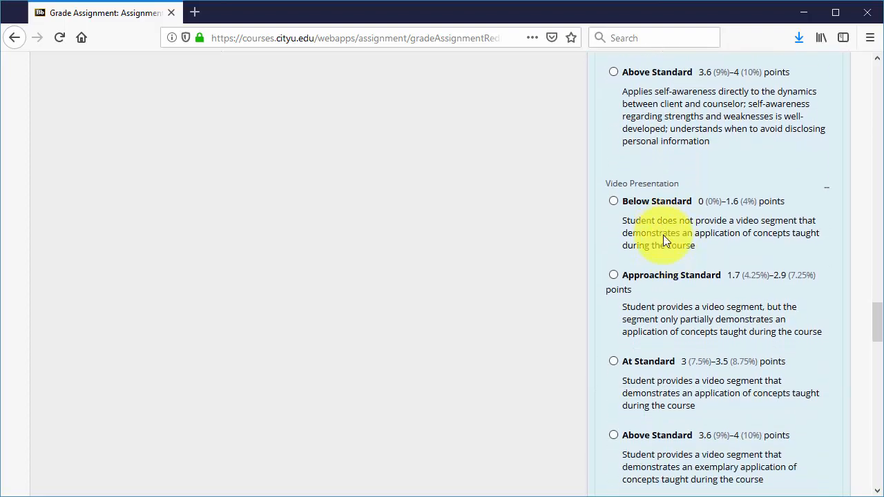
scroll(661, 237, down, 2)
click(650, 163)
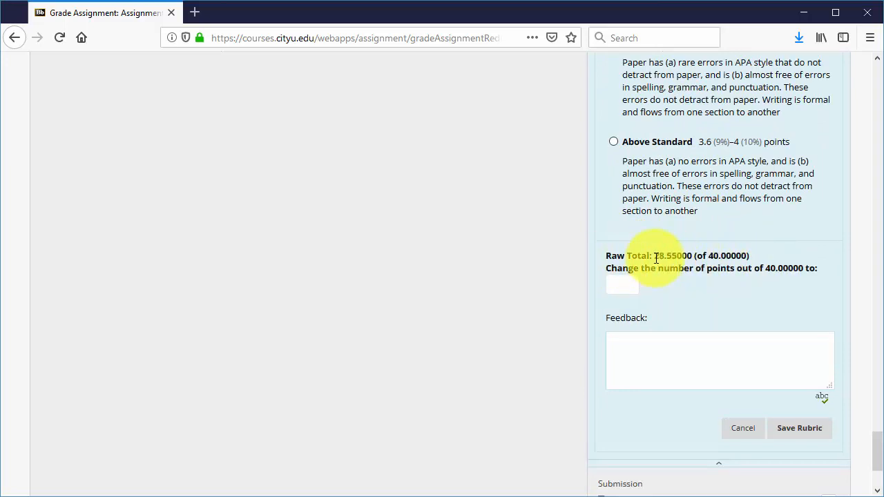
double_click(674, 257)
click(694, 254)
scroll(694, 255, up, 3)
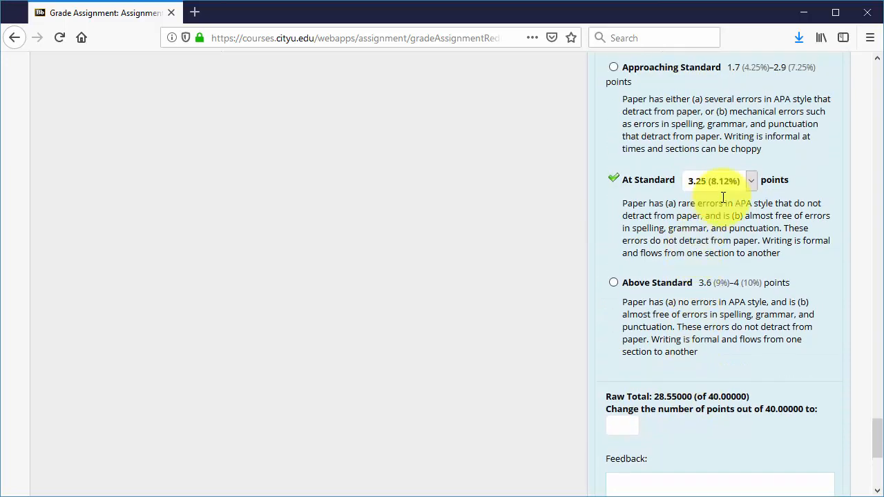
Review the rubric criteria ratings and the raw total, scrolling back up to the top of the rubric
scroll(700, 289, down, 3)
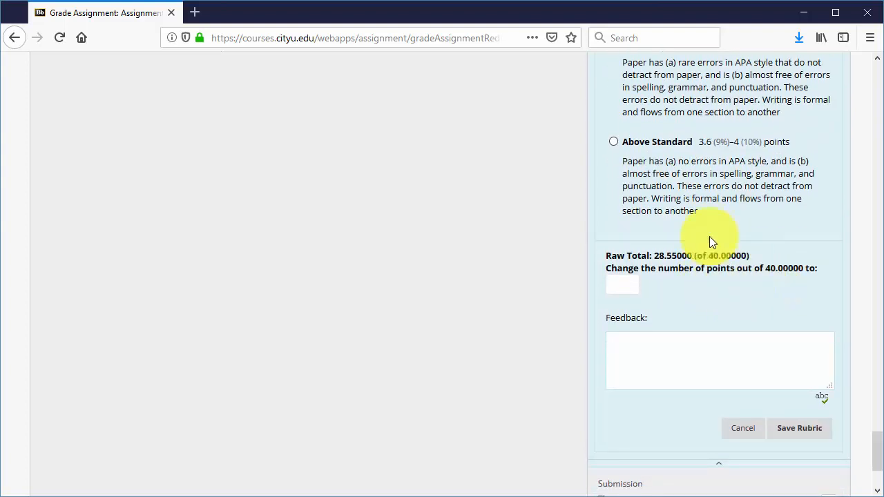
scroll(697, 200, up, 1)
scroll(697, 201, up, 3)
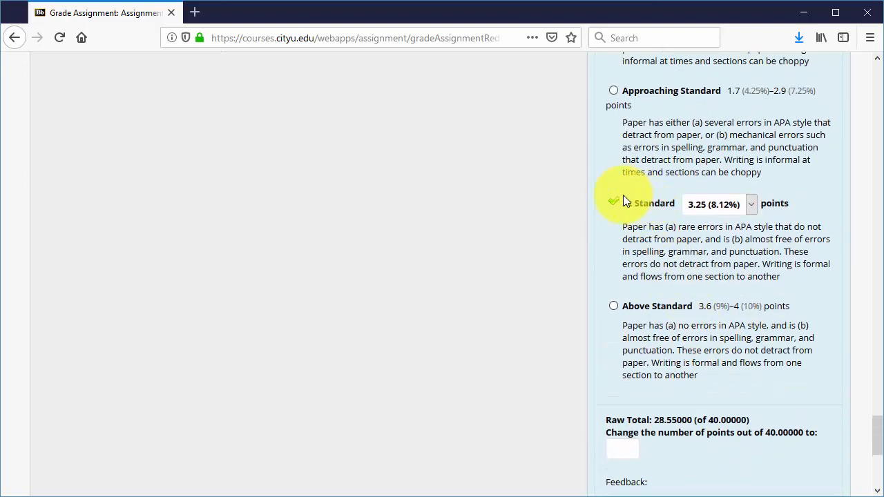
click(751, 204)
click(751, 207)
scroll(766, 221, down, 4)
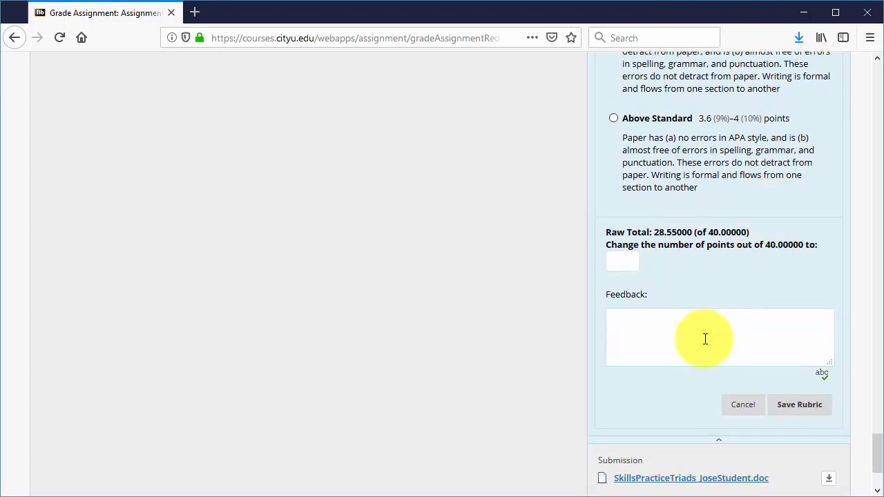
scroll(728, 315, up, 15)
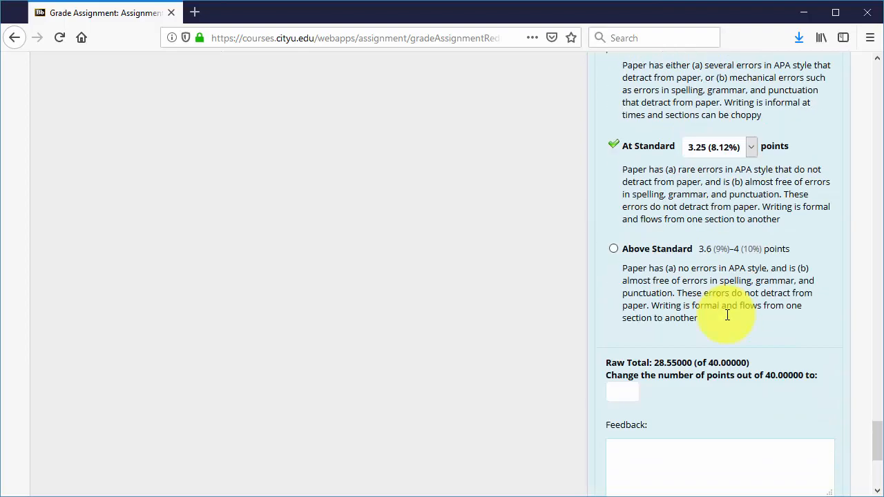
scroll(728, 307, up, 15)
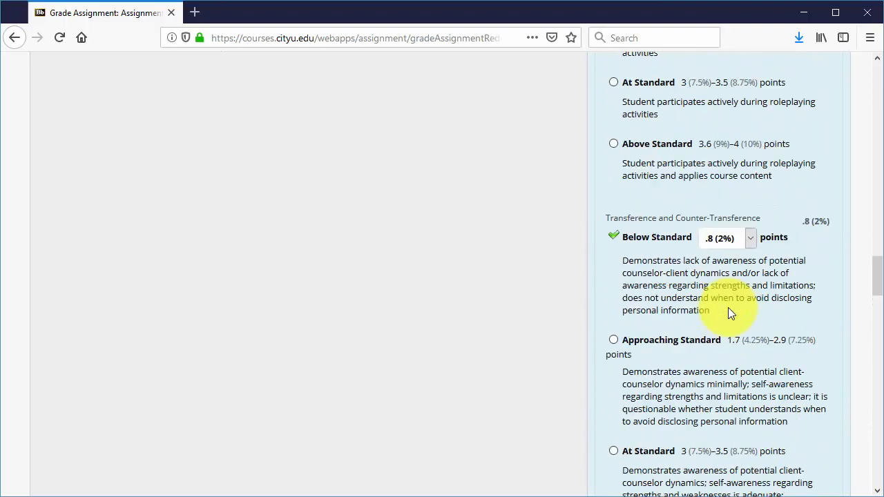
scroll(728, 308, up, 15)
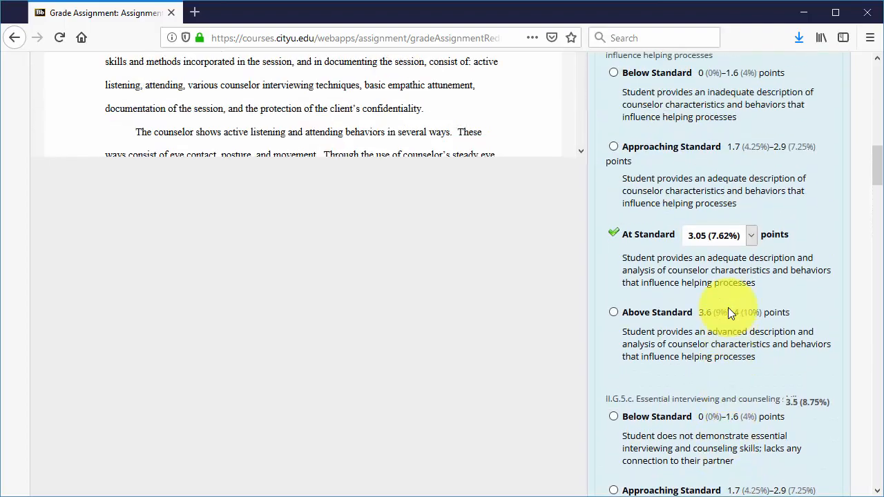
scroll(728, 308, up, 2)
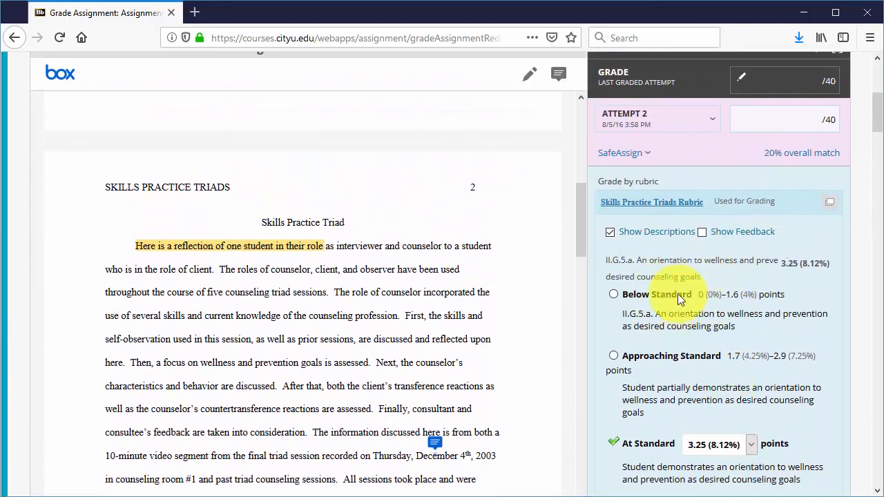
Show the rubric feedback fields and enter Video Presentation feedback: "Next time don't use as much text on your PowerPoint slides."
click(702, 232)
scroll(730, 267, down, 5)
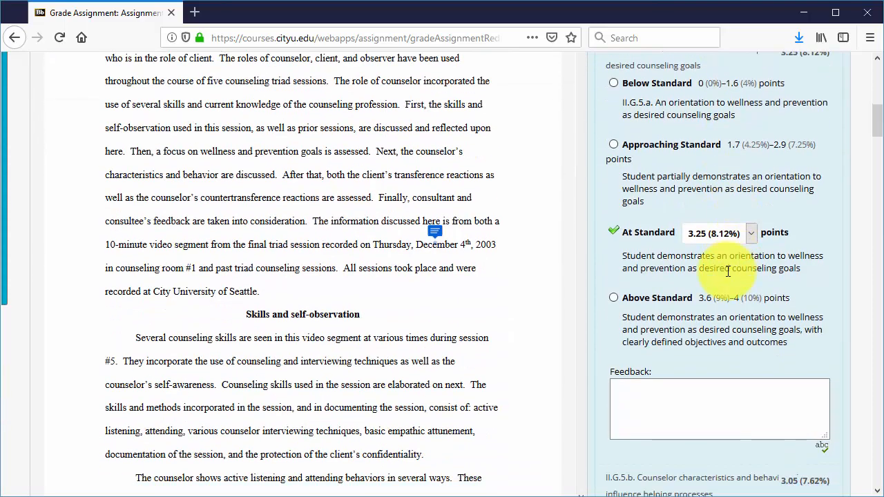
scroll(716, 280, up, 2)
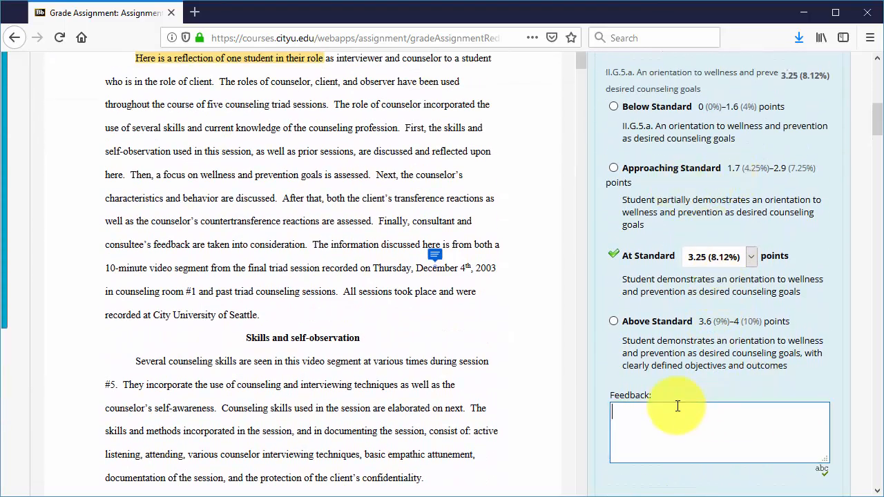
scroll(725, 435, down, 5)
scroll(732, 366, up, 10)
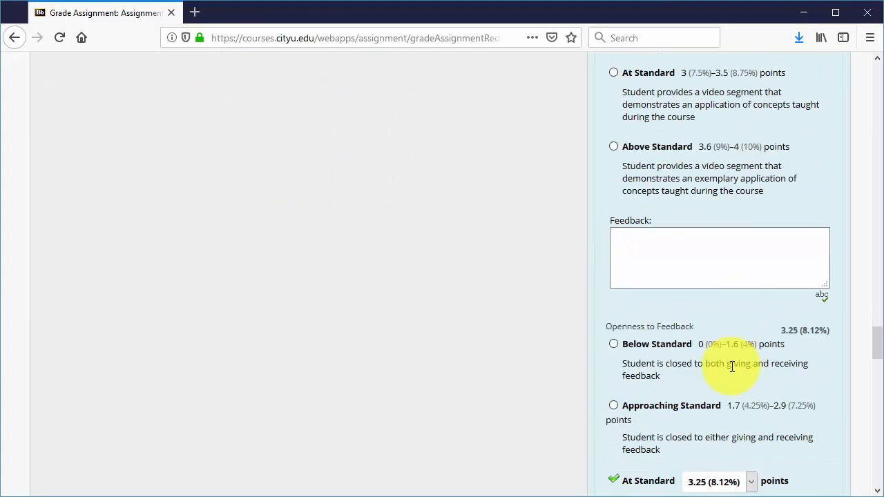
scroll(682, 274, up, 1)
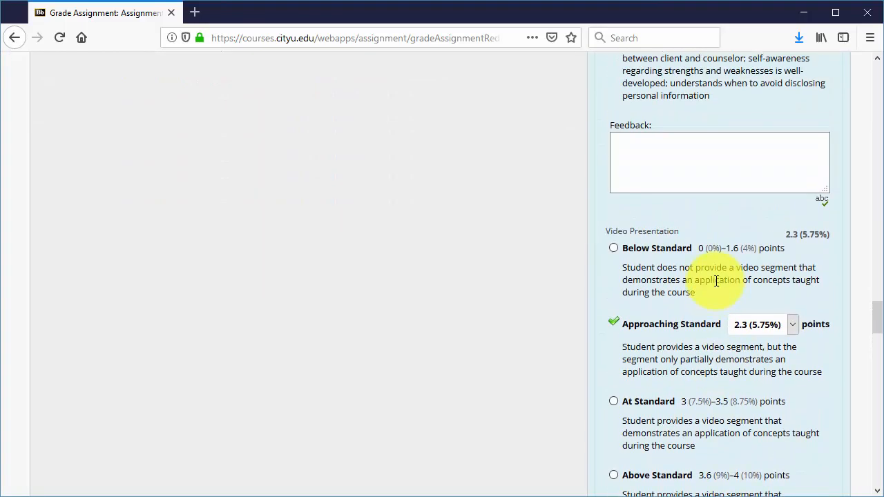
scroll(750, 283, down, 2)
scroll(735, 281, down, 1)
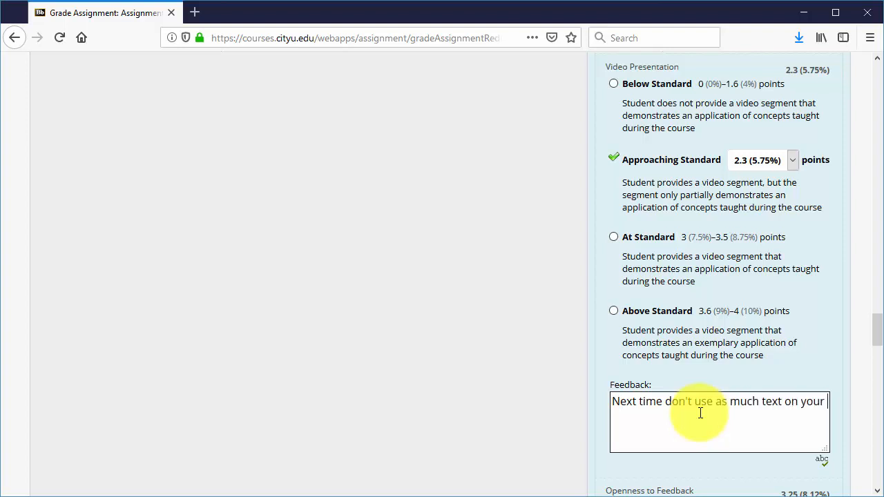
text(oint slides.)
Save the Skills Practice Triads Rubric evaluation
scroll(682, 154, up, 1)
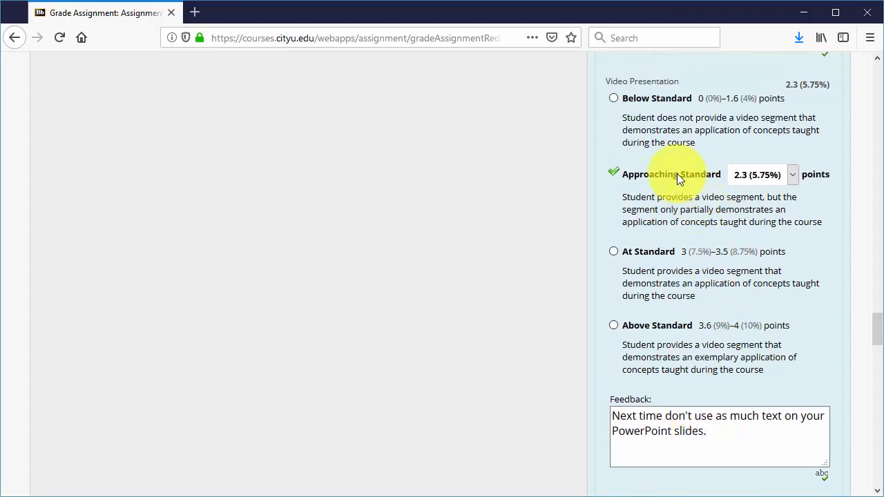
scroll(688, 289, down, 15)
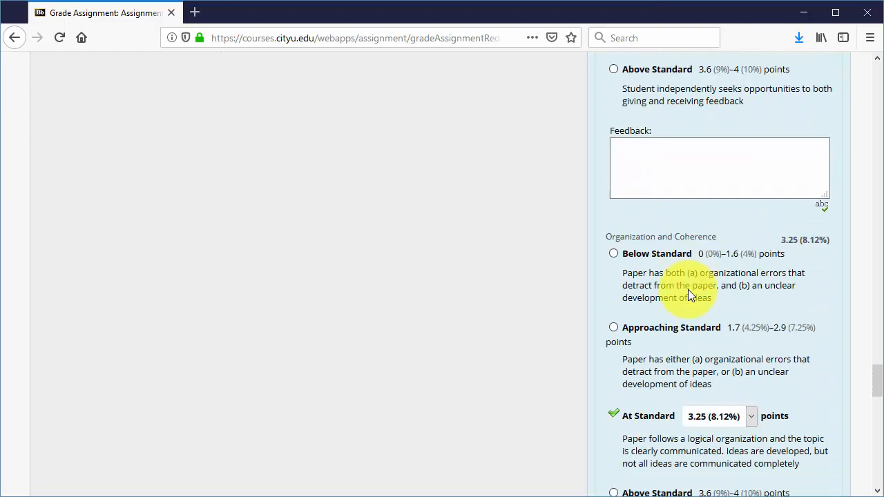
scroll(688, 289, down, 7)
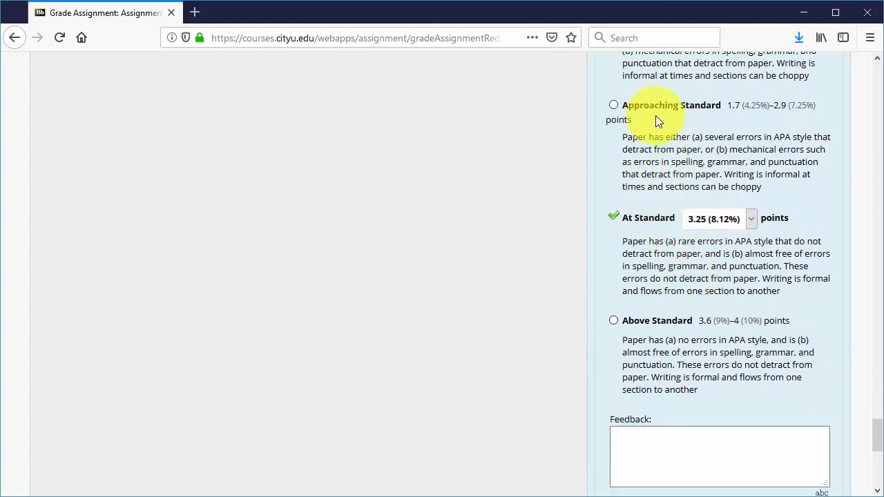
scroll(663, 120, down, 2)
scroll(663, 120, down, 4)
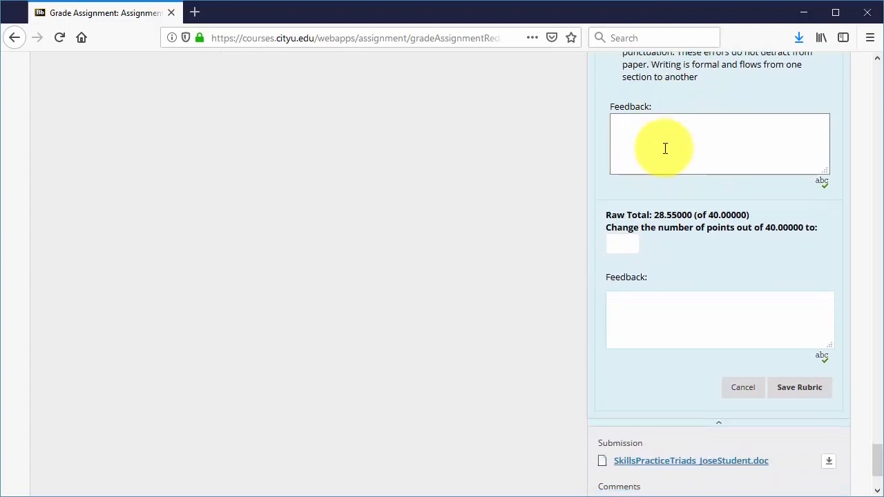
click(696, 301)
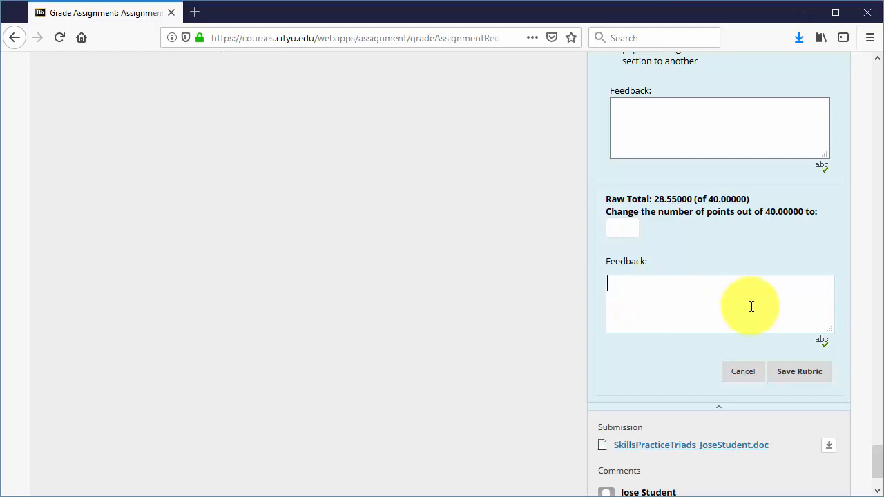
click(798, 374)
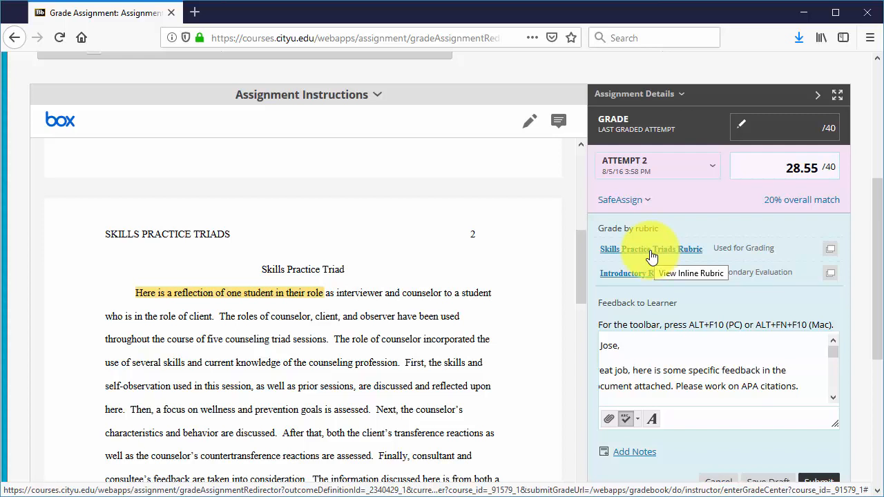
Open the Introductory Rubric and save its evaluation with Approaching Standard selected
click(644, 274)
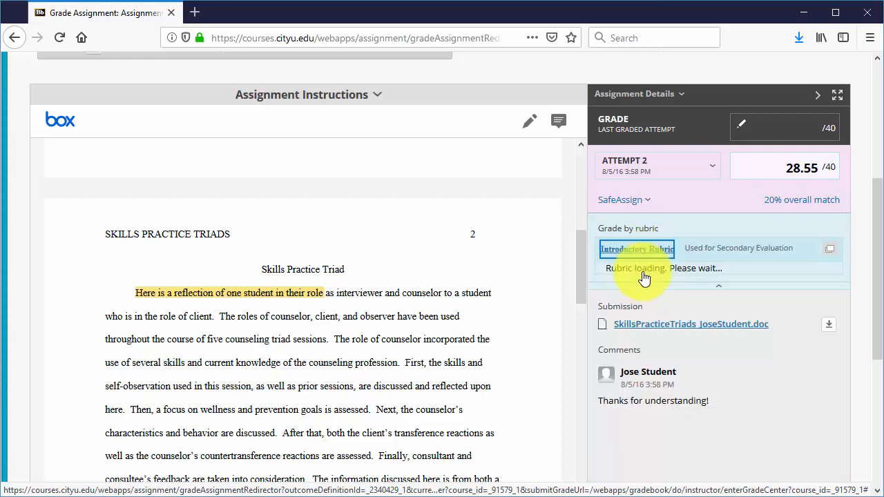
scroll(691, 297, down, 2)
scroll(713, 303, down, 5)
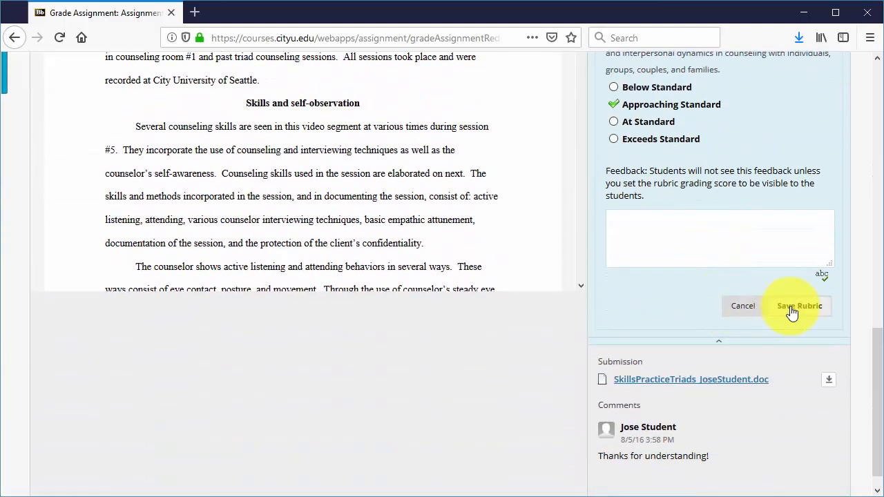
click(794, 306)
click(422, 245)
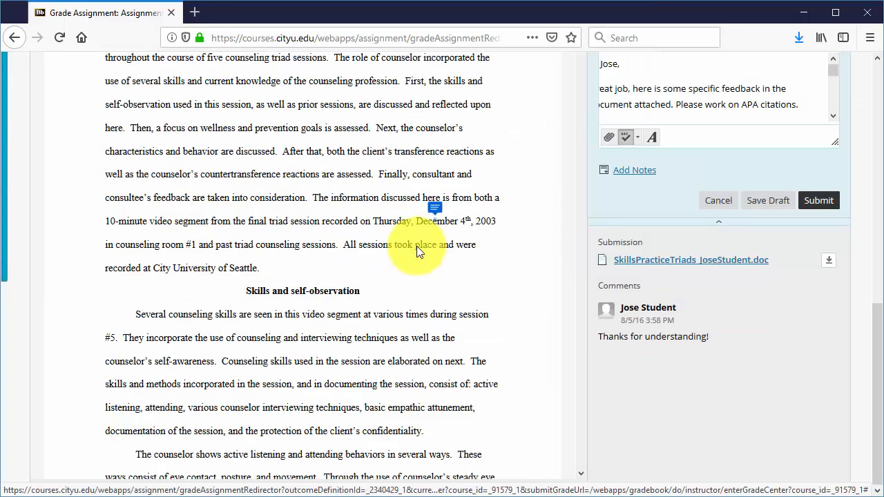
Reopen the Skills Practice Triads Rubric and save it again so it is used for grading
scroll(693, 252, up, 1)
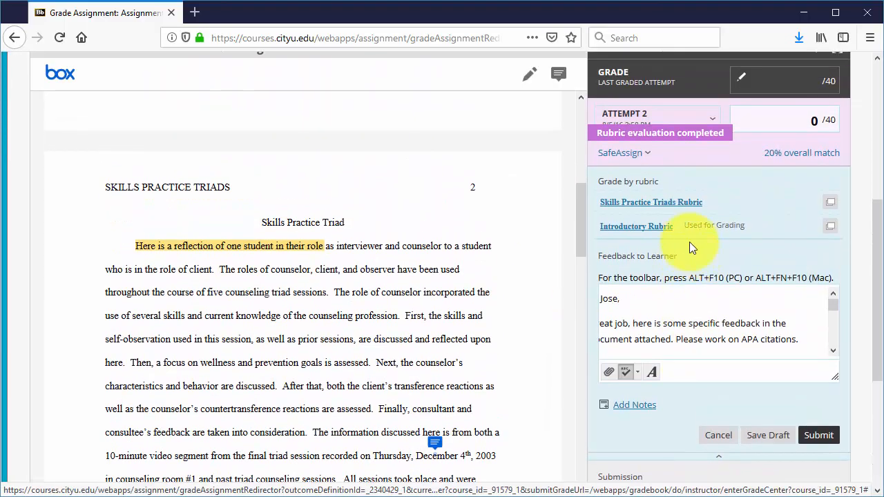
click(636, 203)
scroll(734, 244, down, 15)
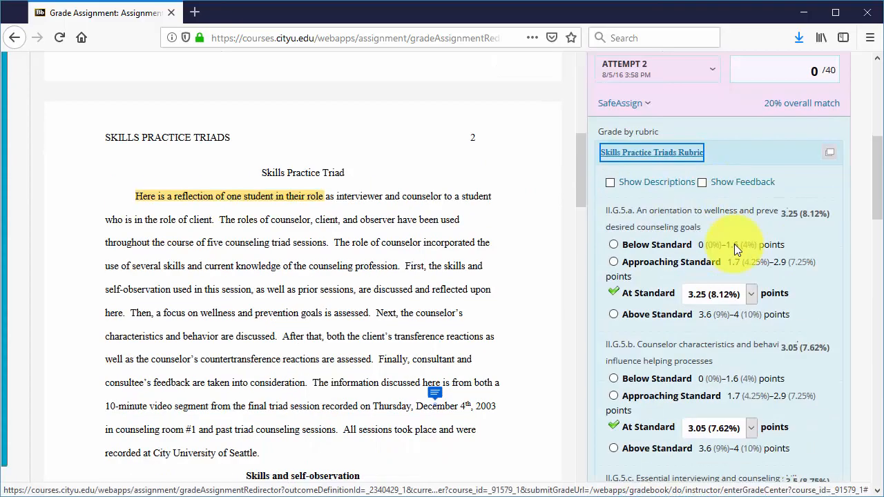
scroll(751, 295, down, 4)
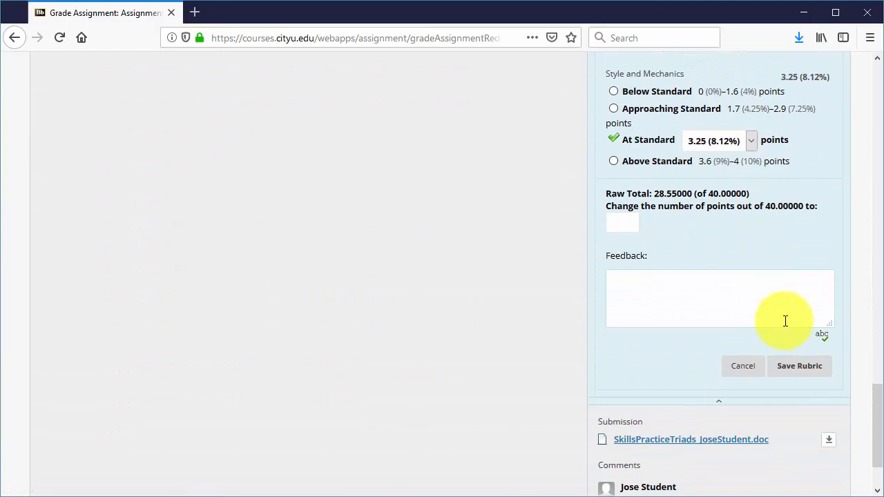
click(802, 367)
click(423, 244)
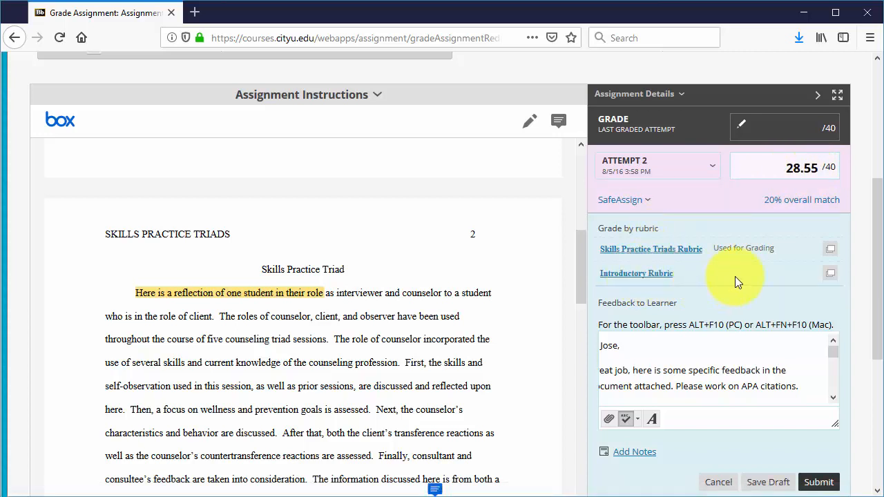
Check the feedback to learner text and its attached feedback document, then submit the grade
scroll(744, 267, down, 2)
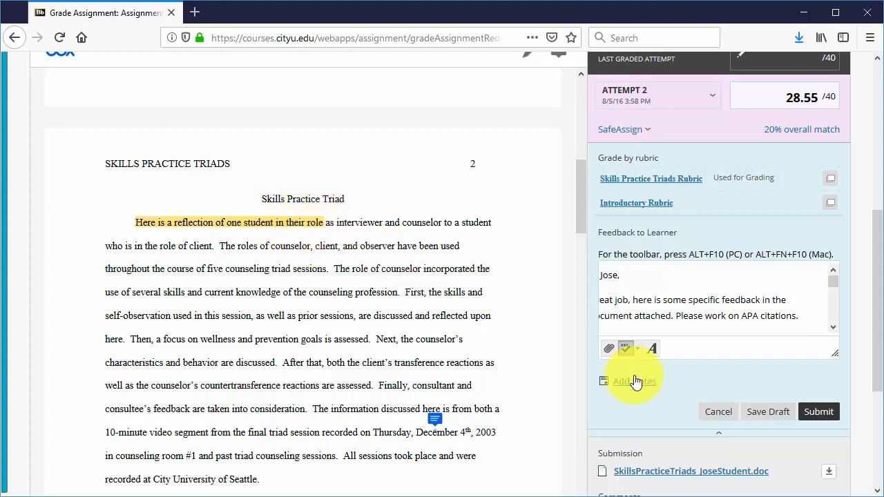
scroll(676, 317, down, 2)
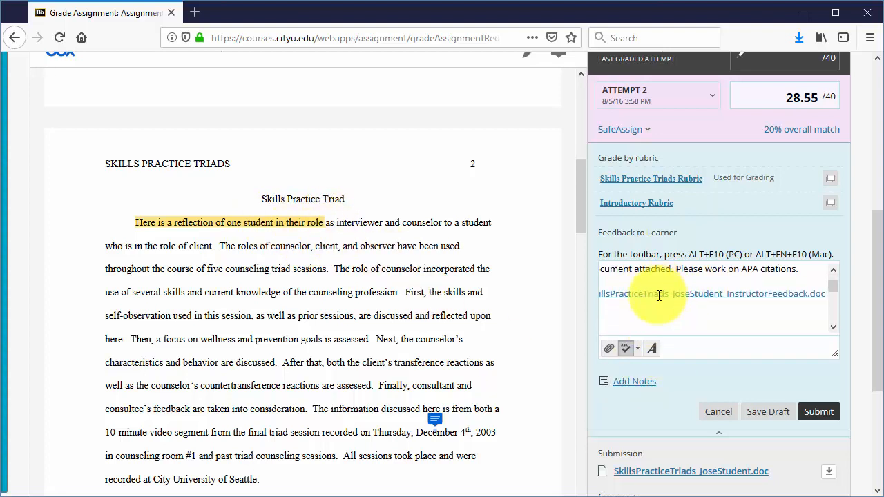
scroll(663, 290, up, 2)
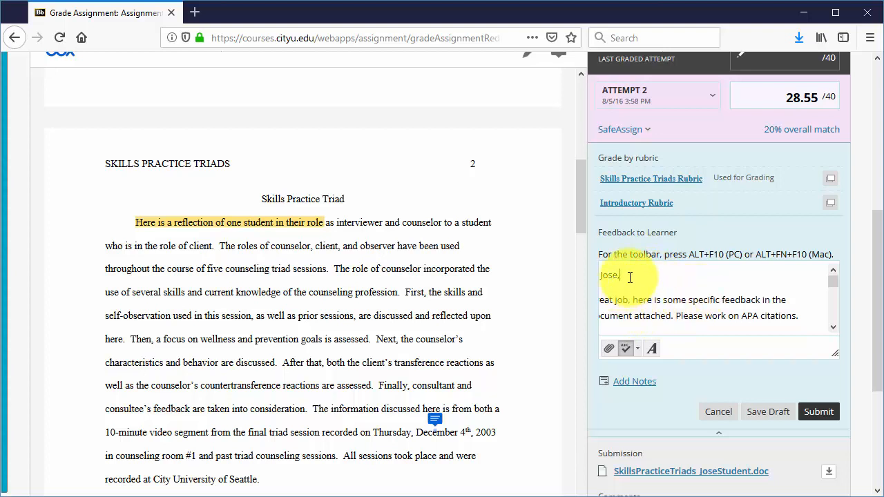
drag(621, 277, 586, 285)
click(658, 283)
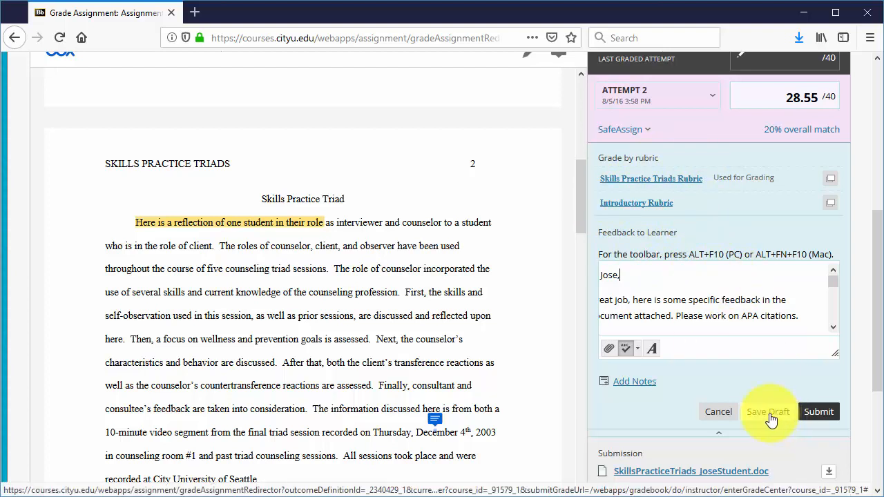
click(819, 413)
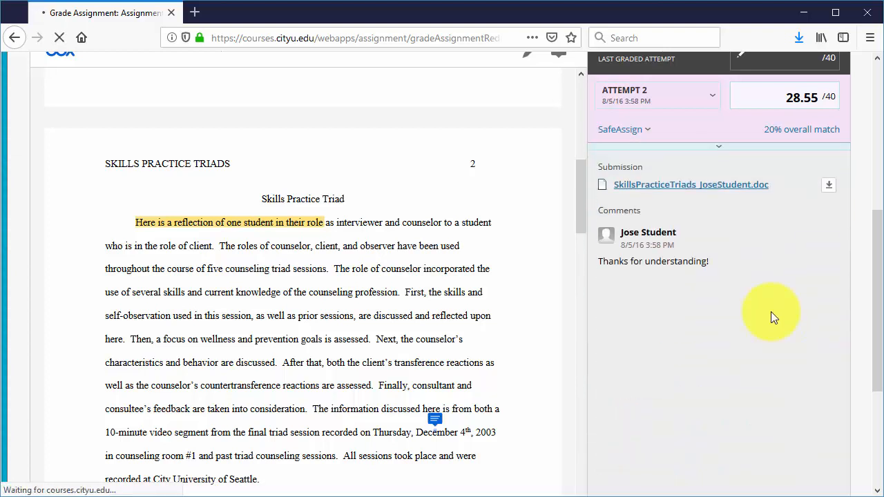